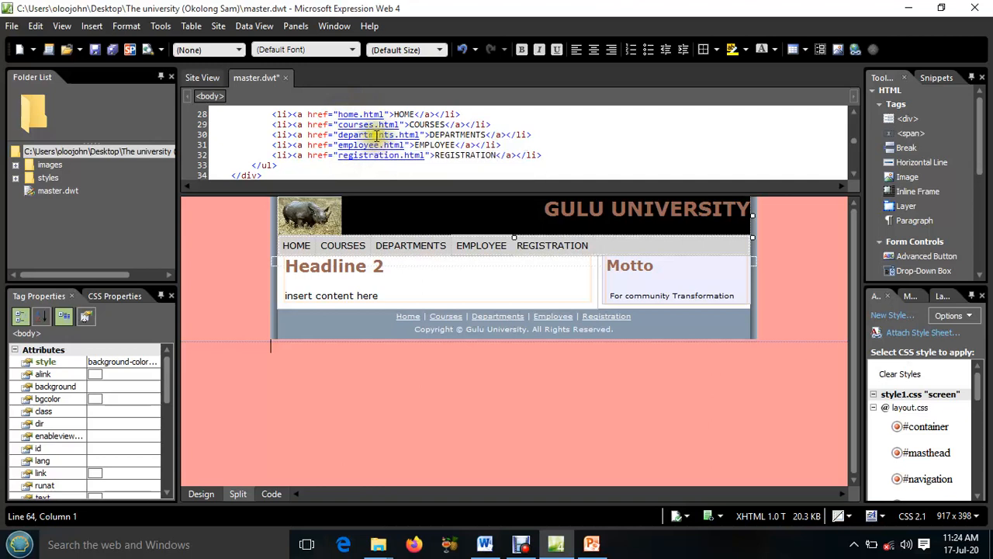
Close the master.dwt template, saving its changes and the embedded picture Rhino.jpg
left_click(285, 78)
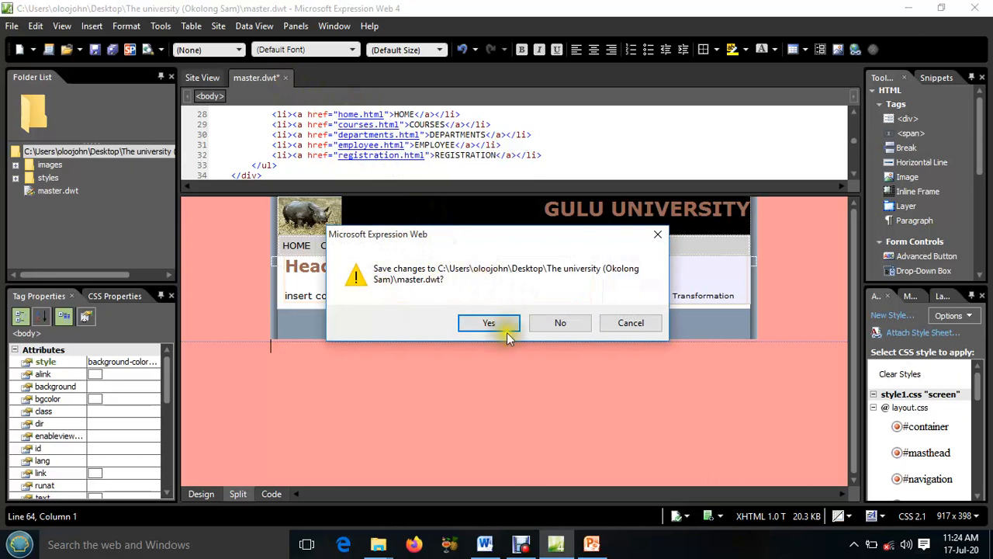
left_click(489, 322)
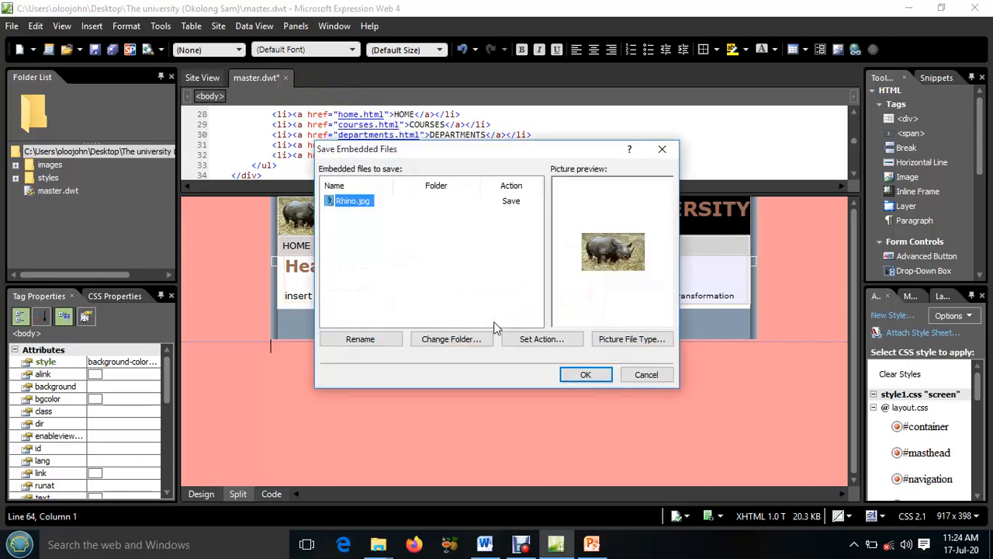
left_click(571, 373)
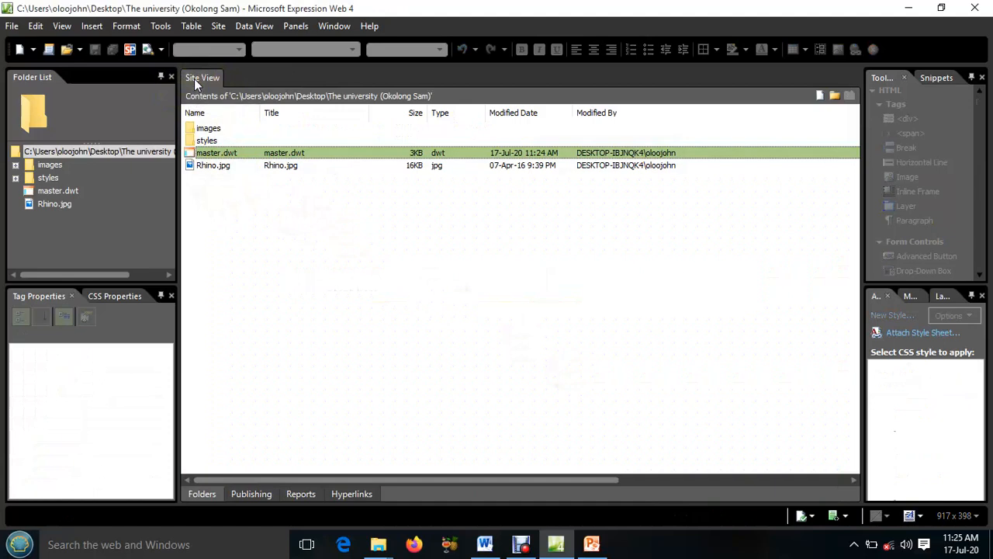
Create a new page from the master.dwt dynamic web template and dismiss the update notice
double_click(217, 155)
right_click(231, 149)
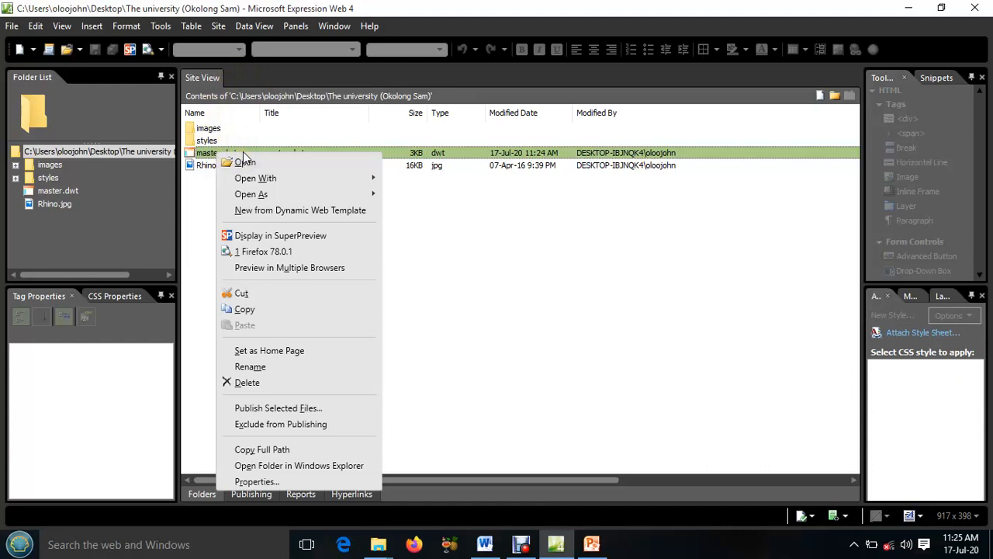
left_click(246, 211)
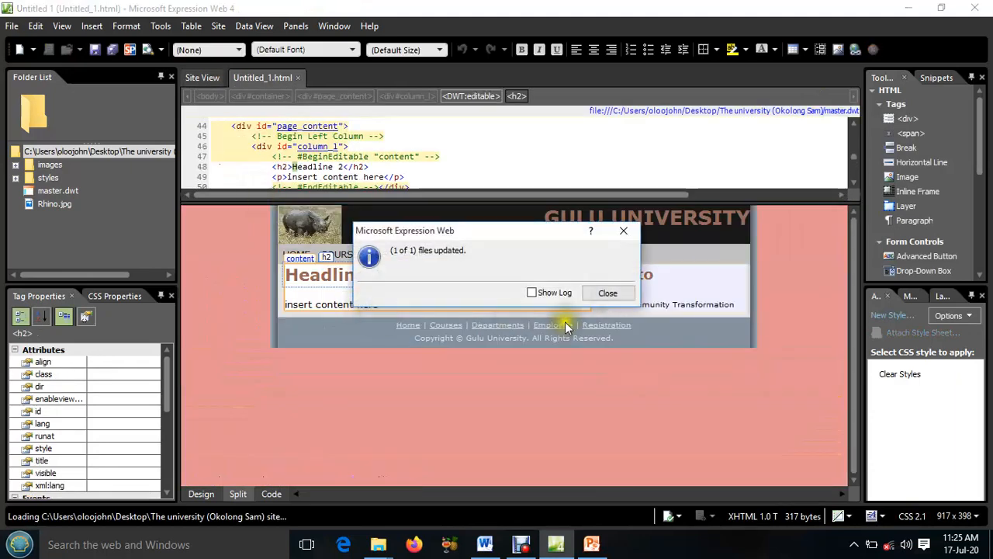
left_click(607, 294)
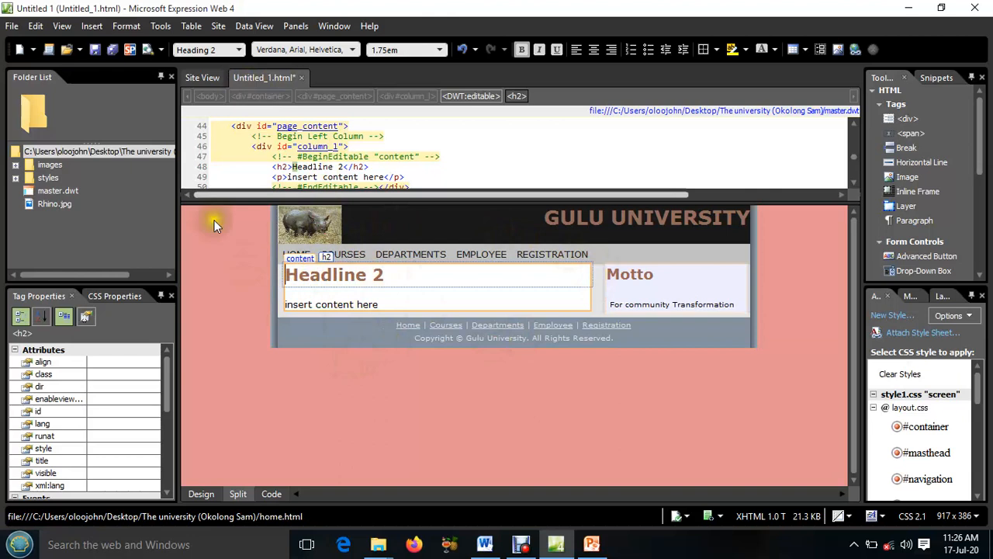
Save the new page as home.html with the page title HOME PAGE, and close it
left_click(113, 50)
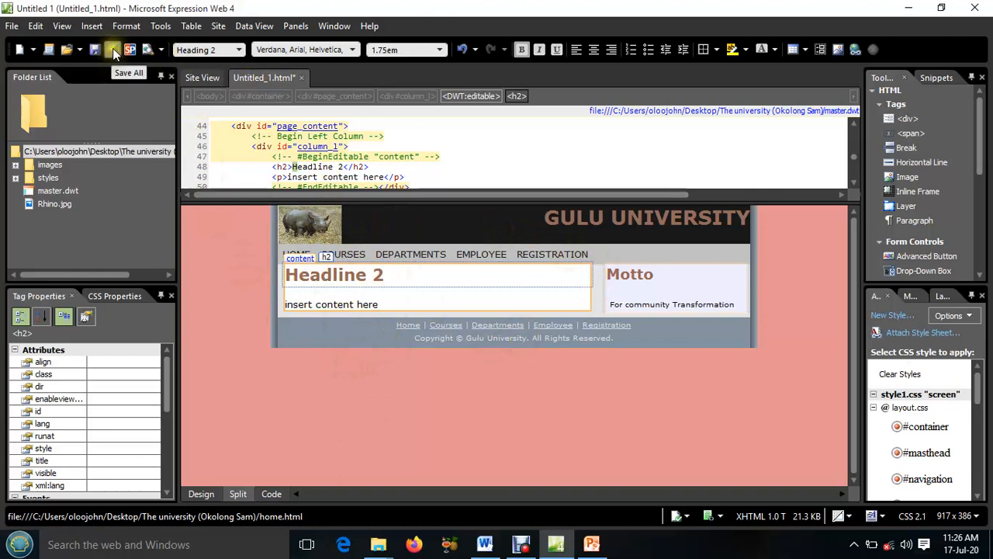
left_click(113, 49)
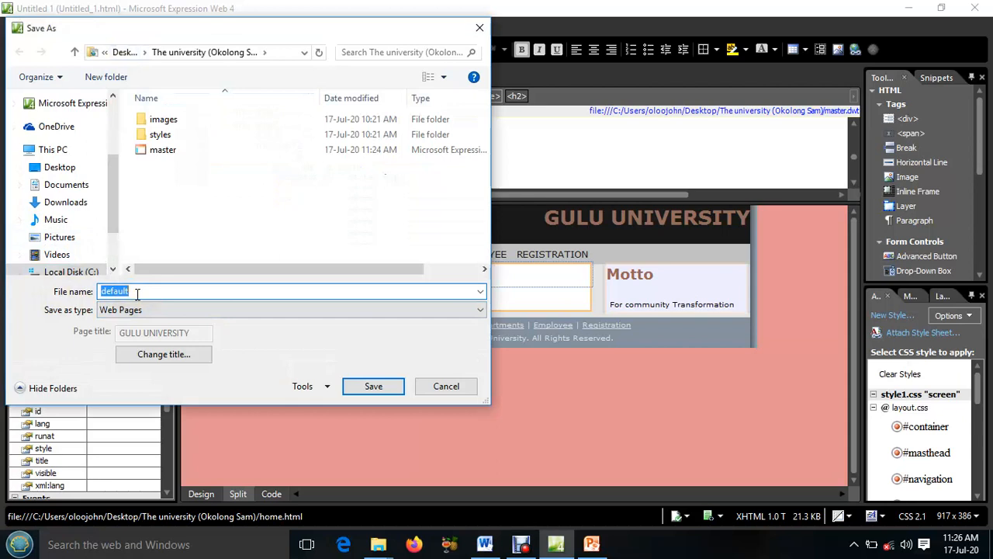
type("home.html")
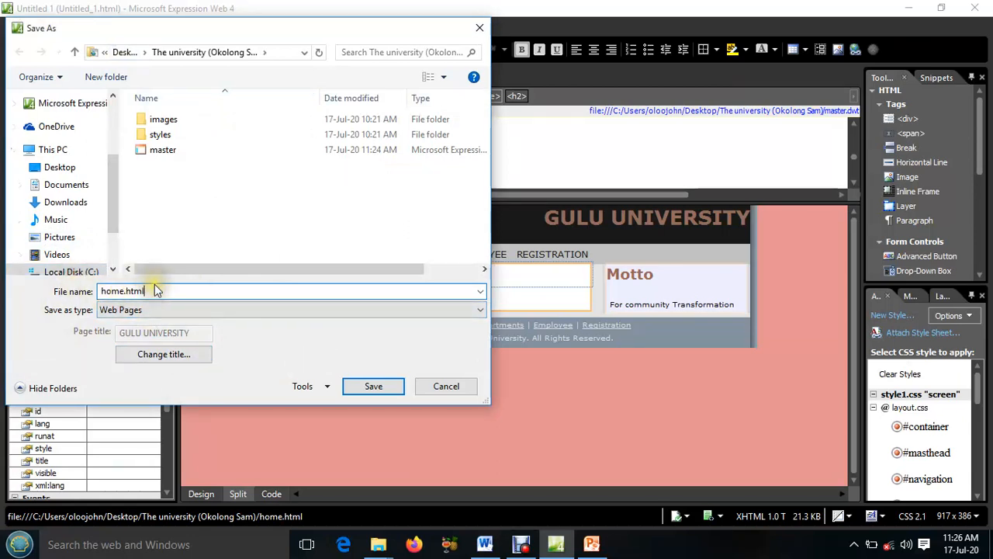
left_click(164, 356)
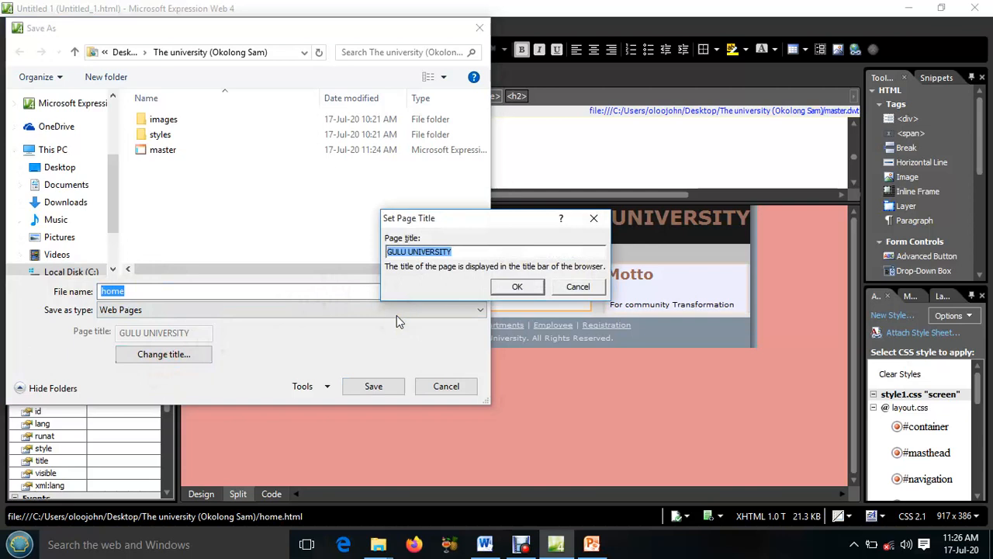
type("HOM")
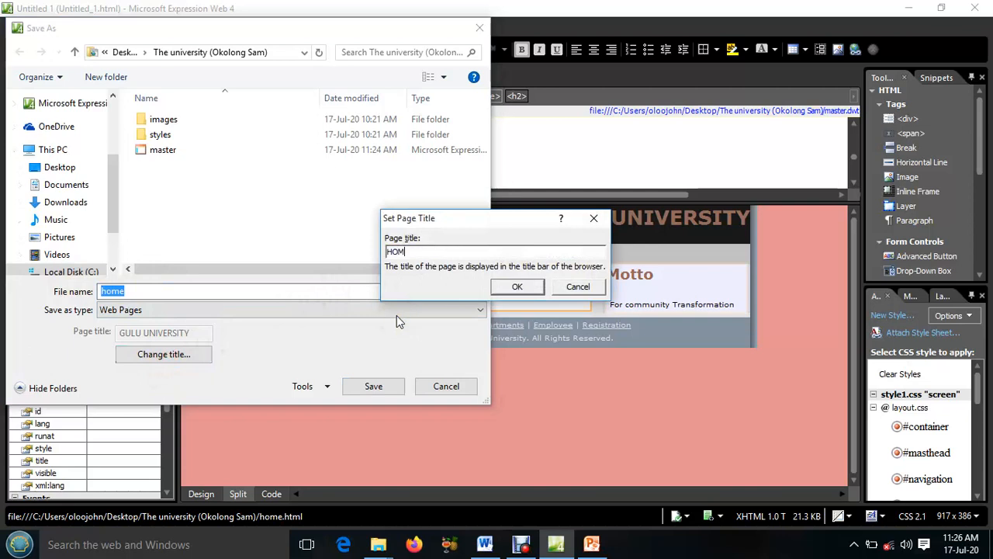
type("E PAGE")
left_click(522, 286)
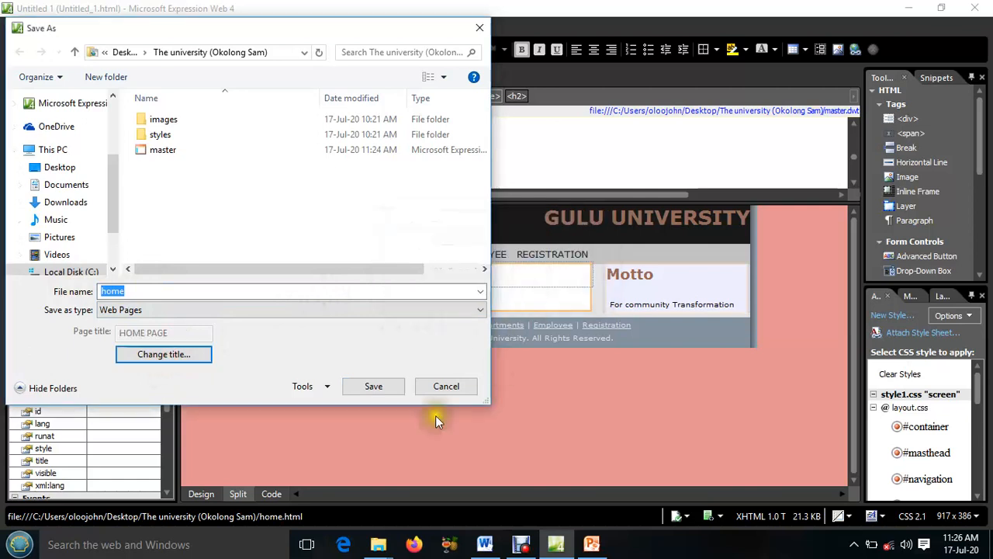
left_click(378, 387)
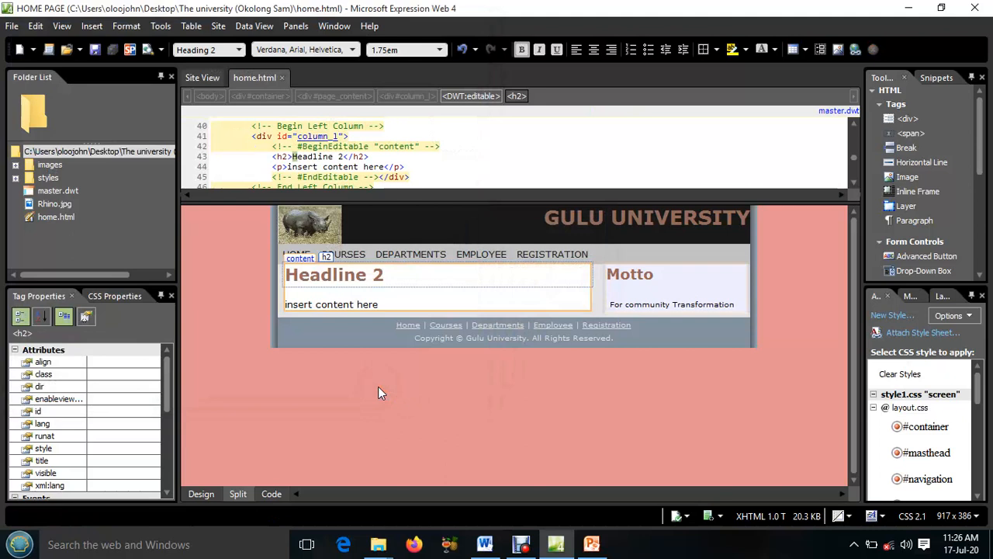
left_click(282, 77)
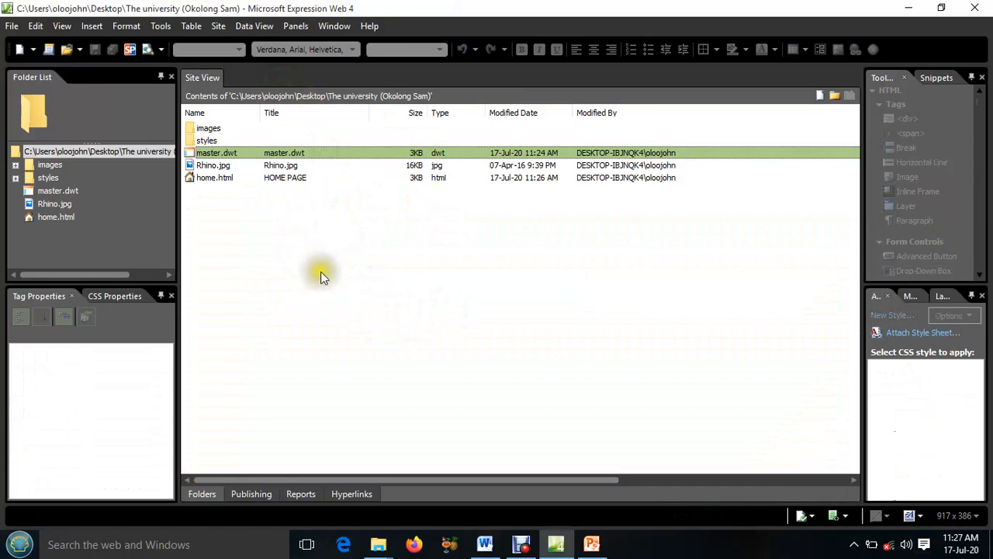
Create a second page from the master.dwt dynamic web template and dismiss the update notice
right_click(229, 156)
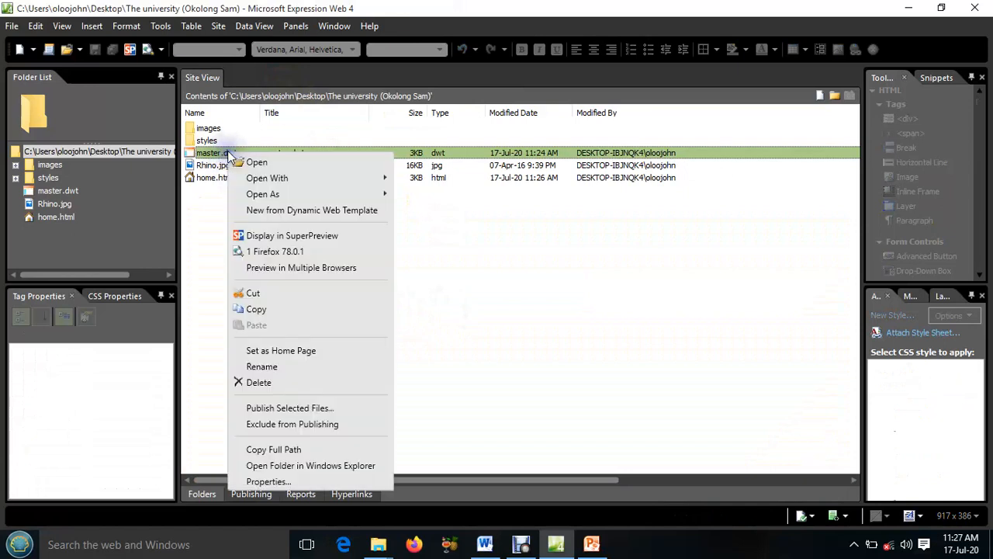
left_click(298, 211)
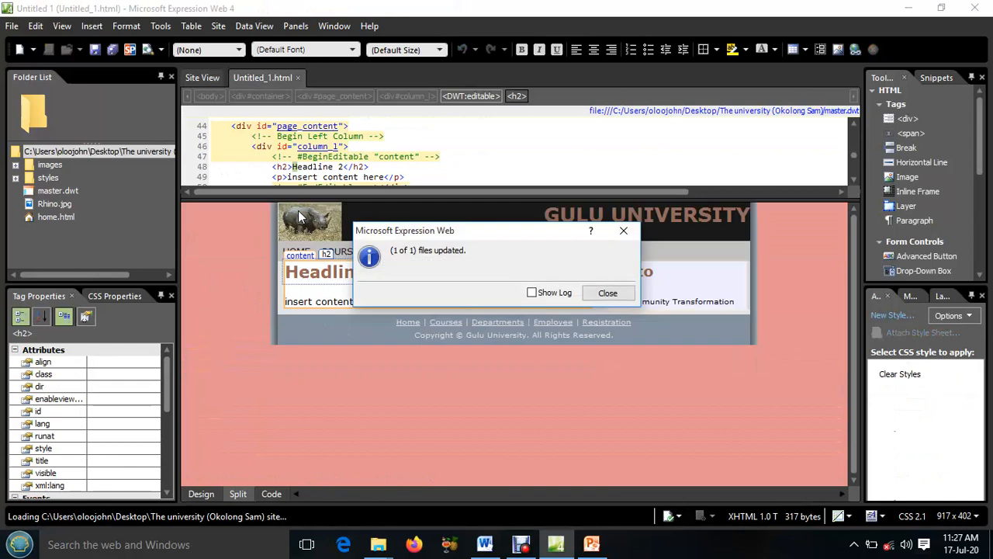
left_click(602, 293)
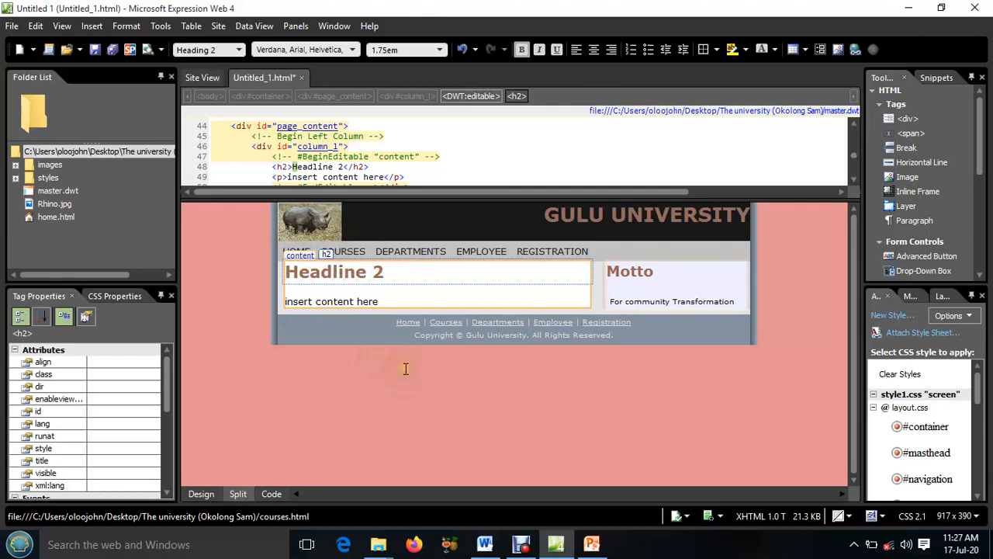
Save the new page as courses.html with the page title COURSES PAGE, and close it
left_click(110, 48)
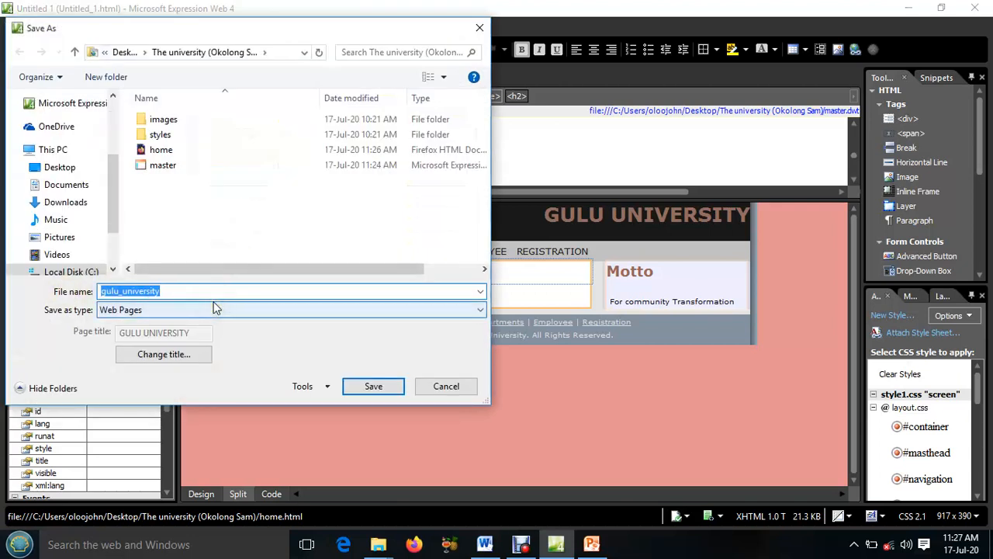
type("course")
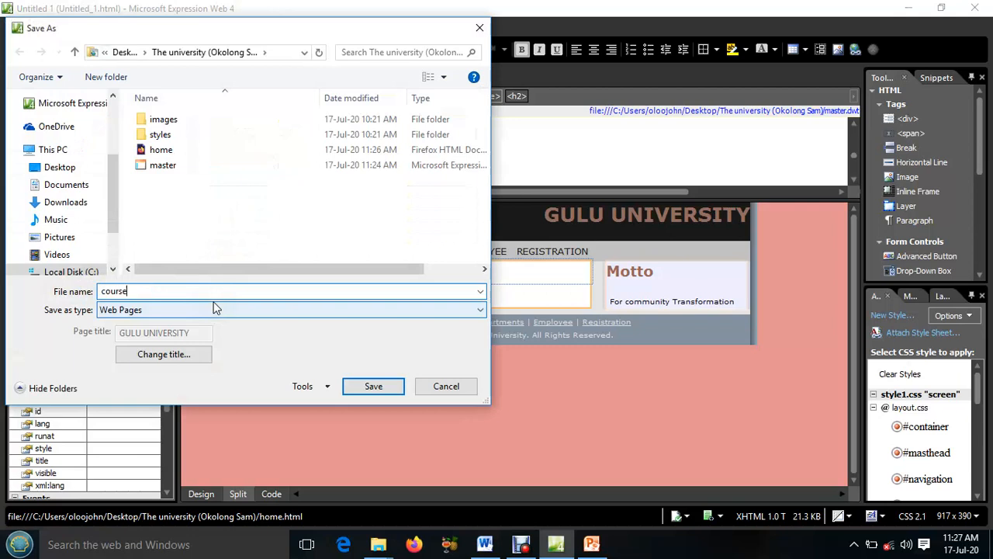
type("s.html")
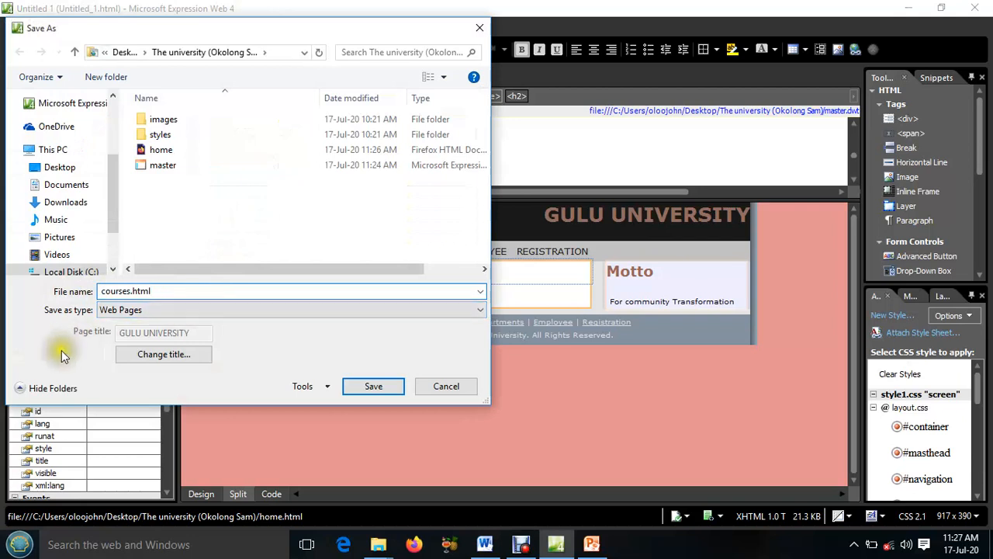
left_click(167, 355)
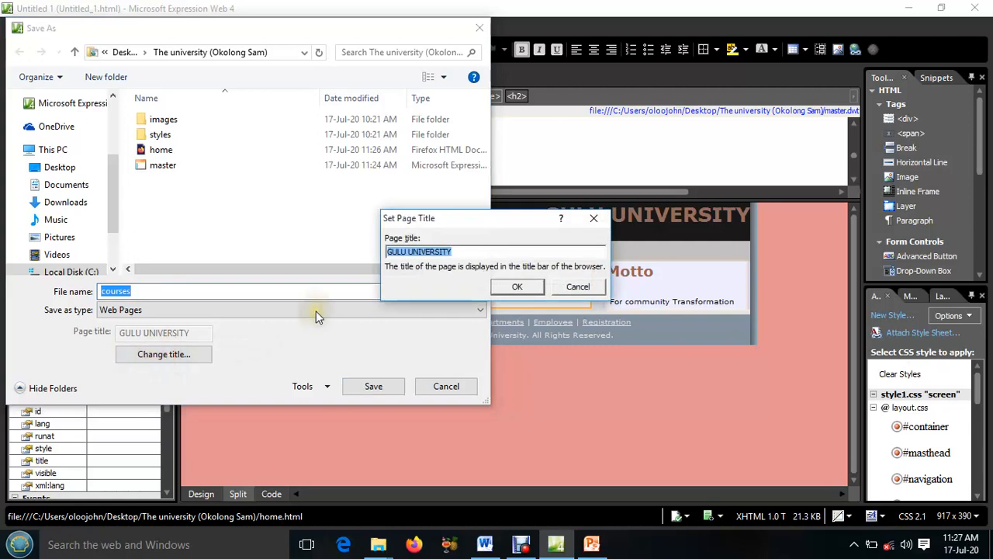
type("COURSES")
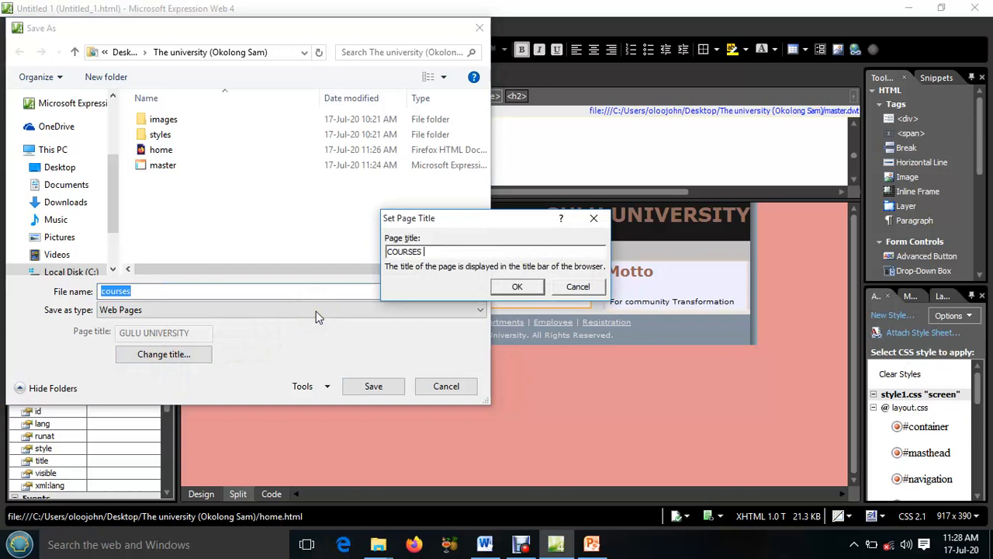
type(" PAGE")
left_click(518, 285)
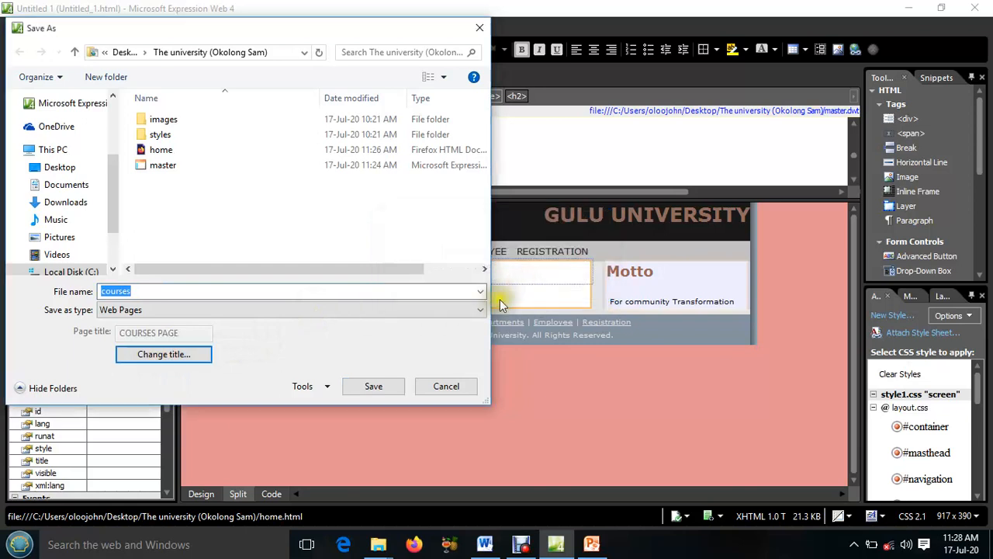
left_click(379, 388)
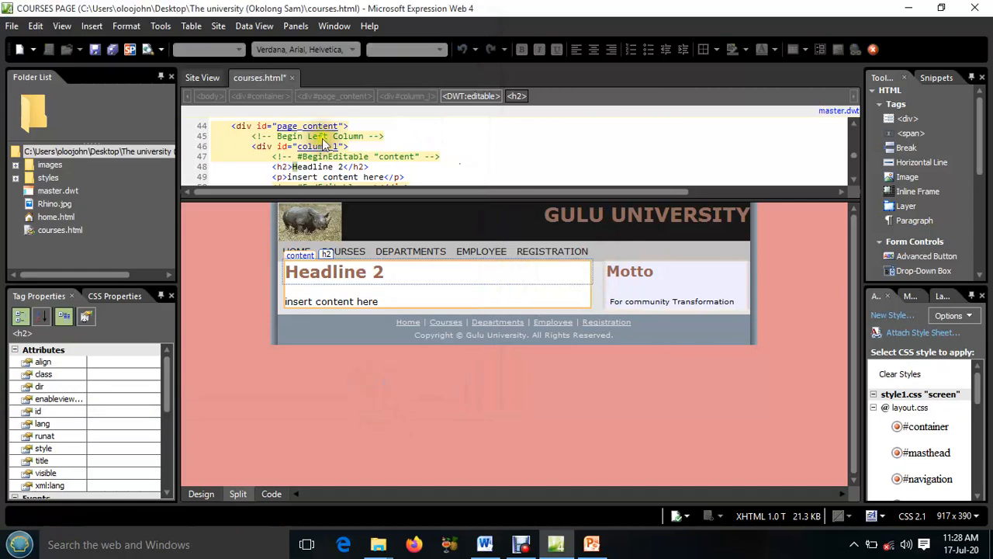
left_click(289, 78)
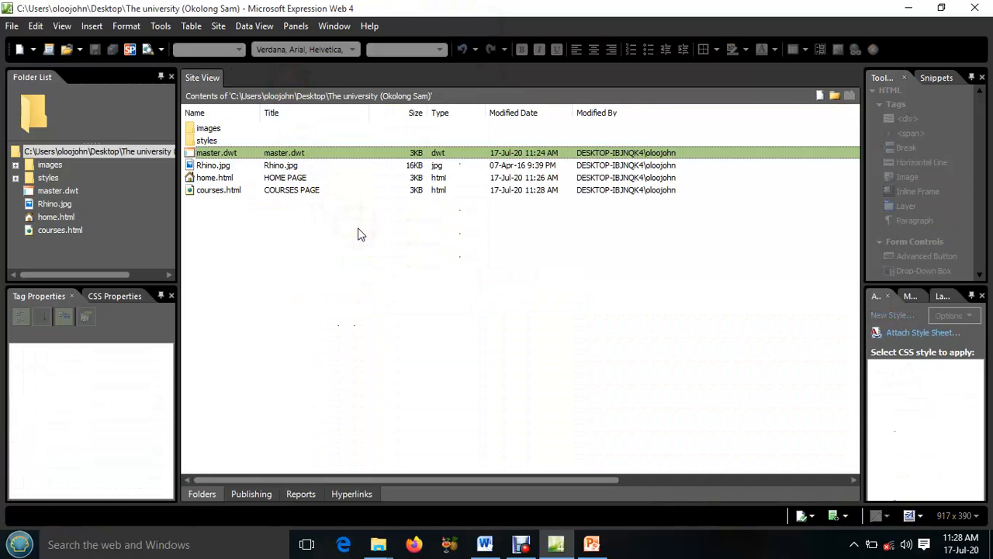
Create a third page from the master.dwt dynamic web template and dismiss the update notice
left_click(219, 153)
right_click(221, 154)
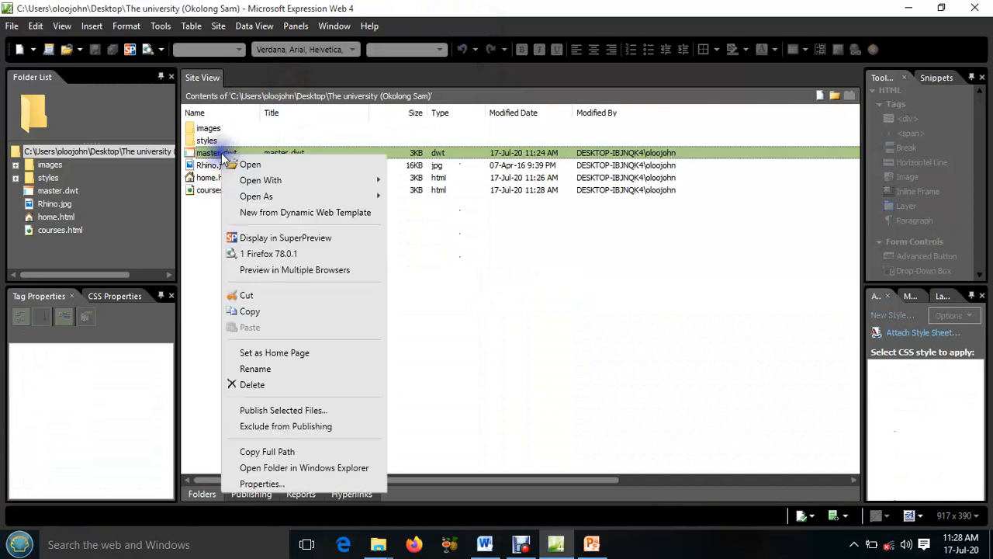
left_click(287, 214)
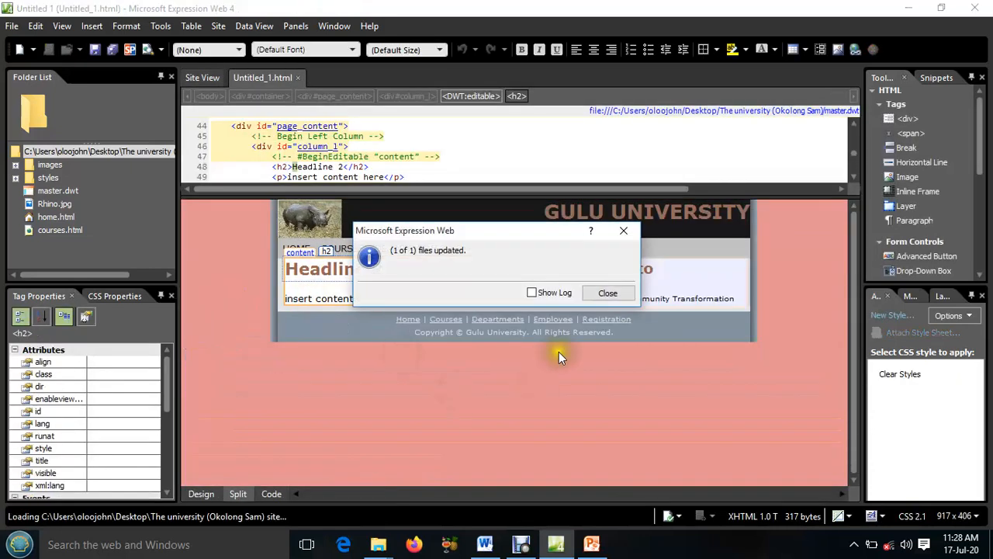
left_click(608, 293)
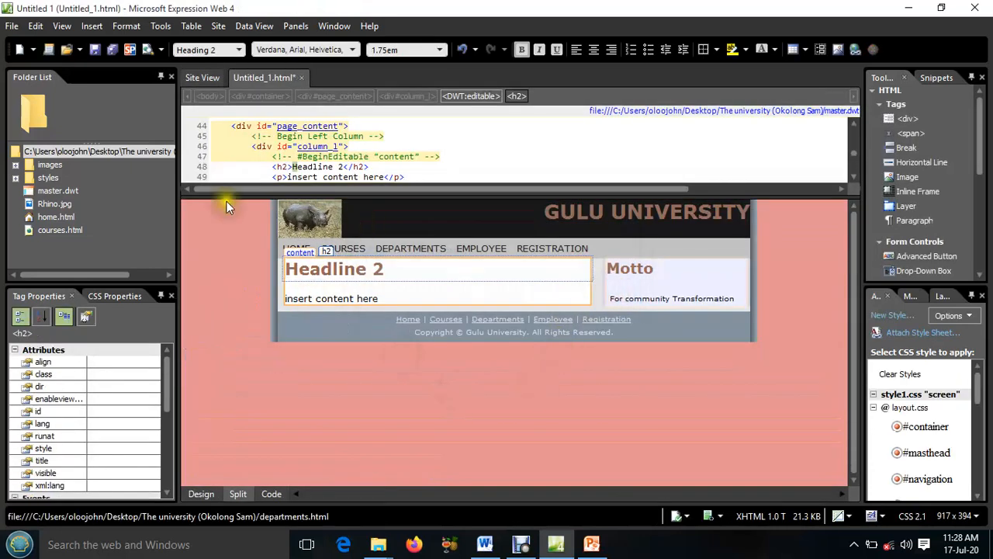
Save the new page as departments.html with the page title DEPARTMENTS PAGE, and close it
left_click(112, 51)
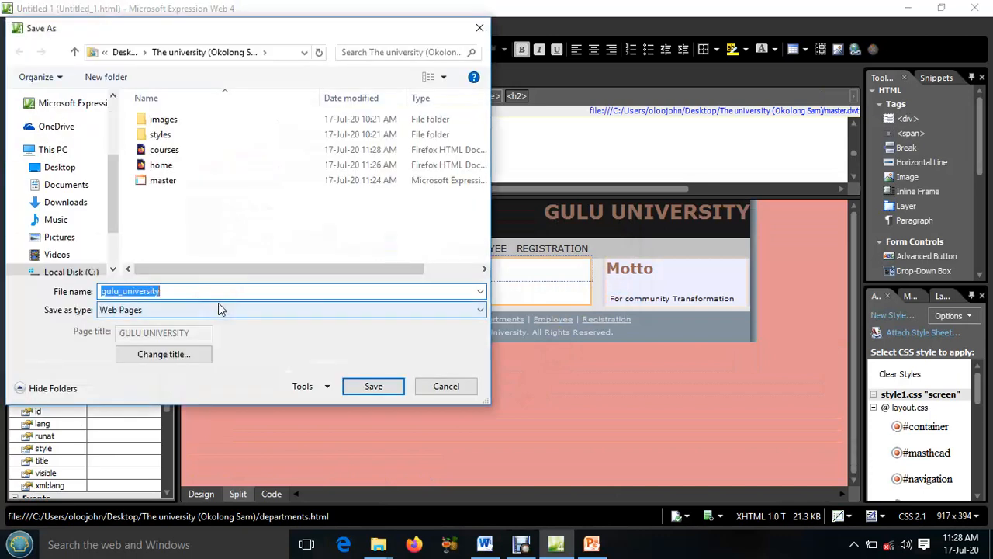
type("departments")
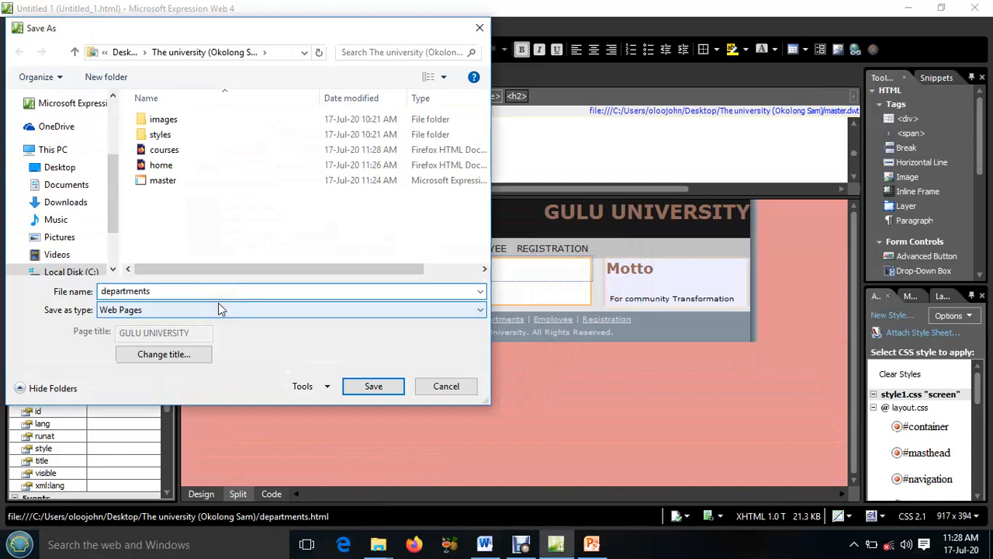
type(".hm")
key("BackSpace")
type("tml")
left_click(150, 356)
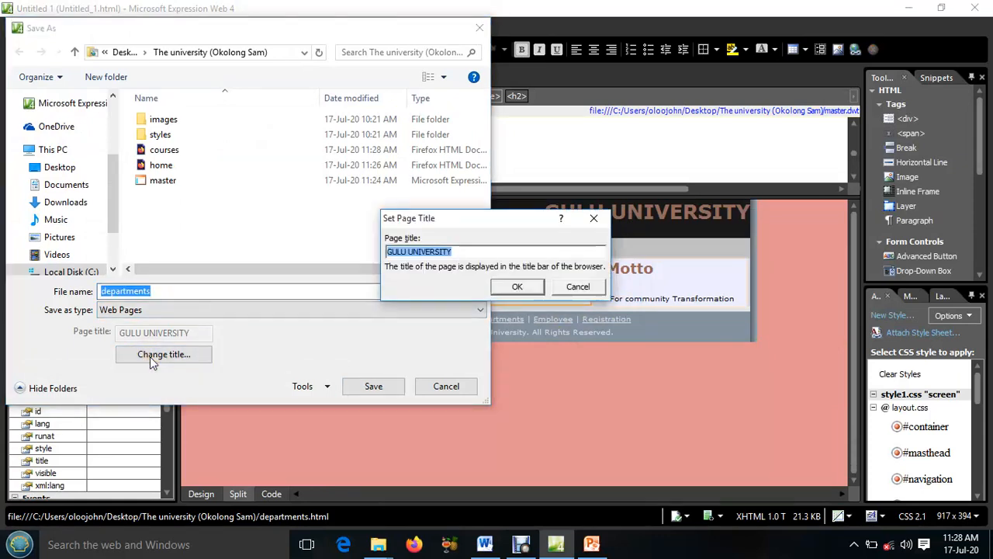
type("DEPARTMENTS")
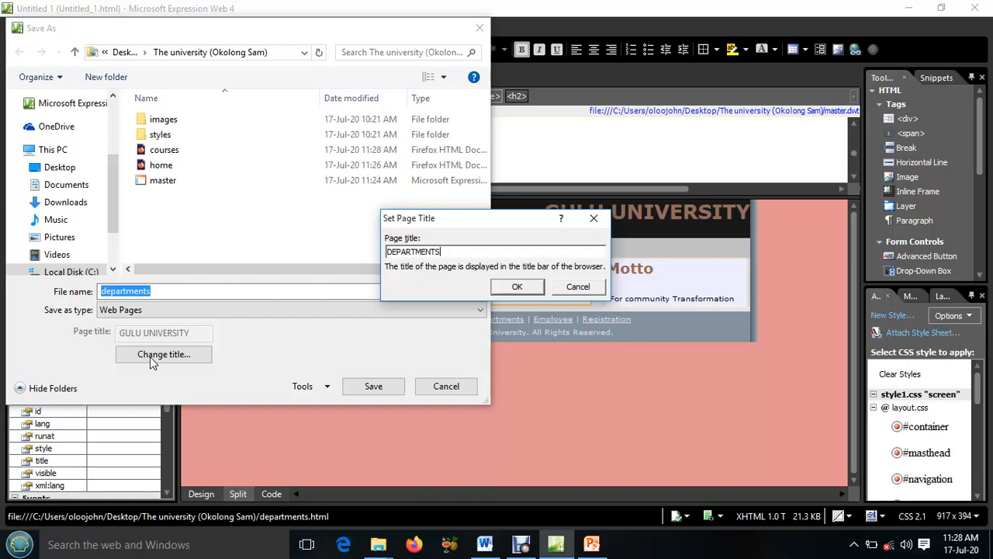
type(" PAGE")
left_click(529, 284)
left_click(375, 387)
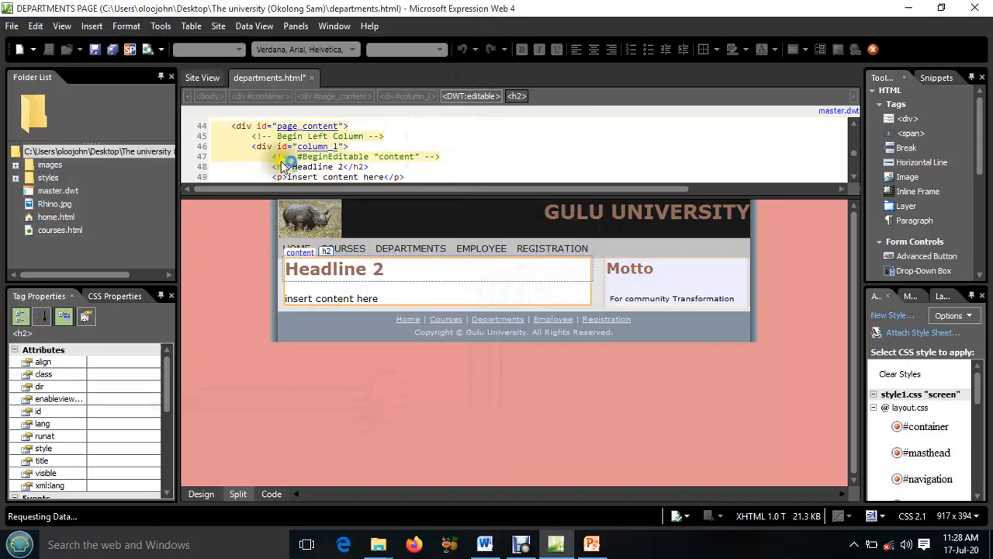
left_click(310, 80)
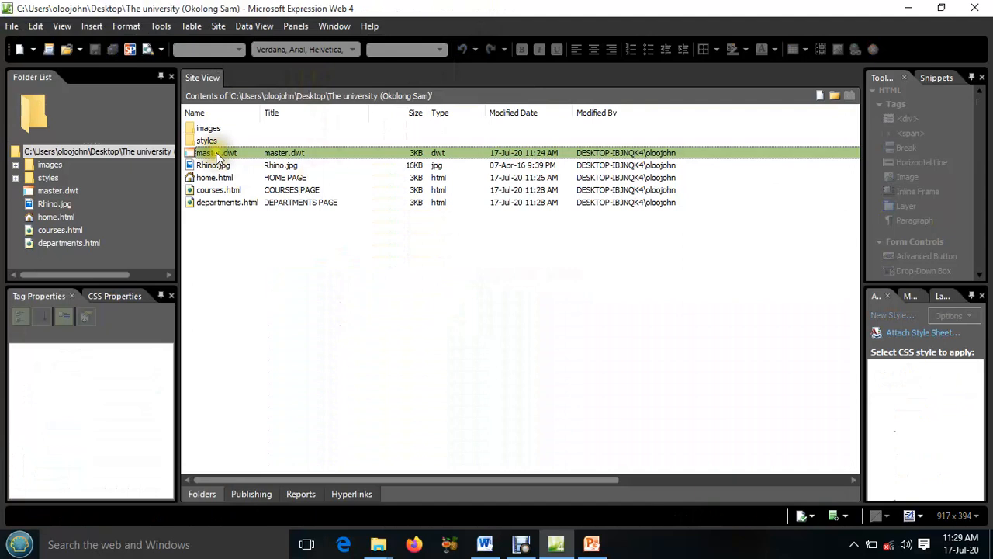
Create a fourth page from the master.dwt dynamic web template and dismiss the update notice
right_click(219, 154)
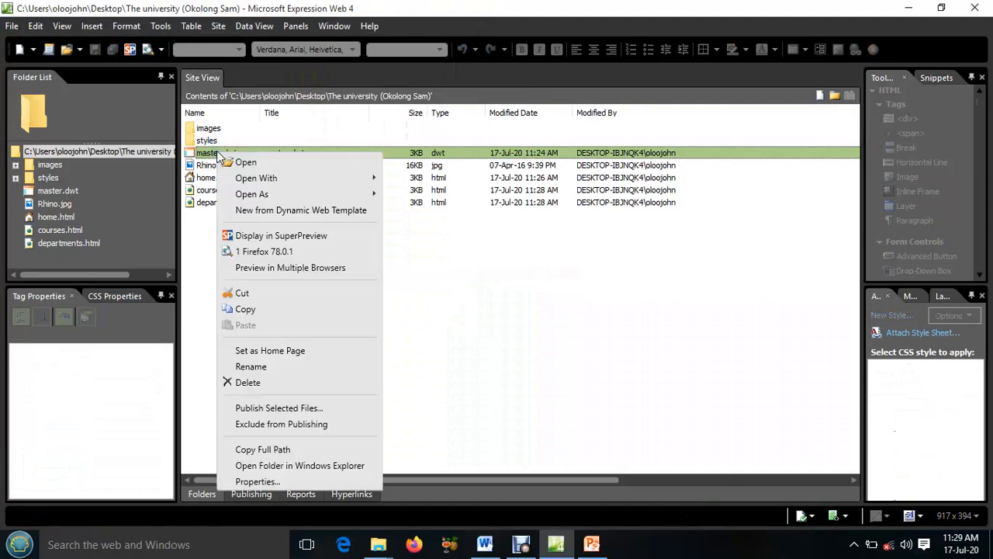
left_click(277, 205)
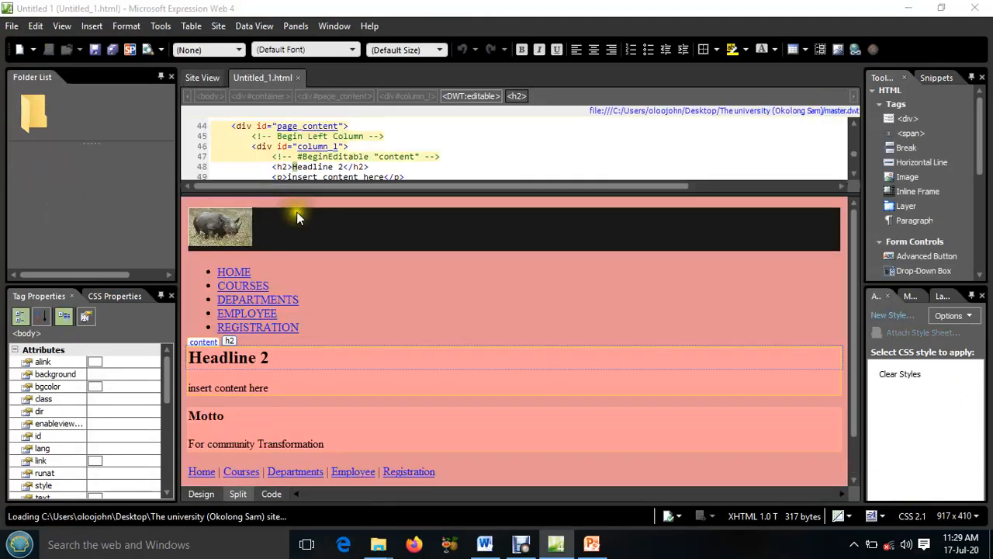
left_click(608, 291)
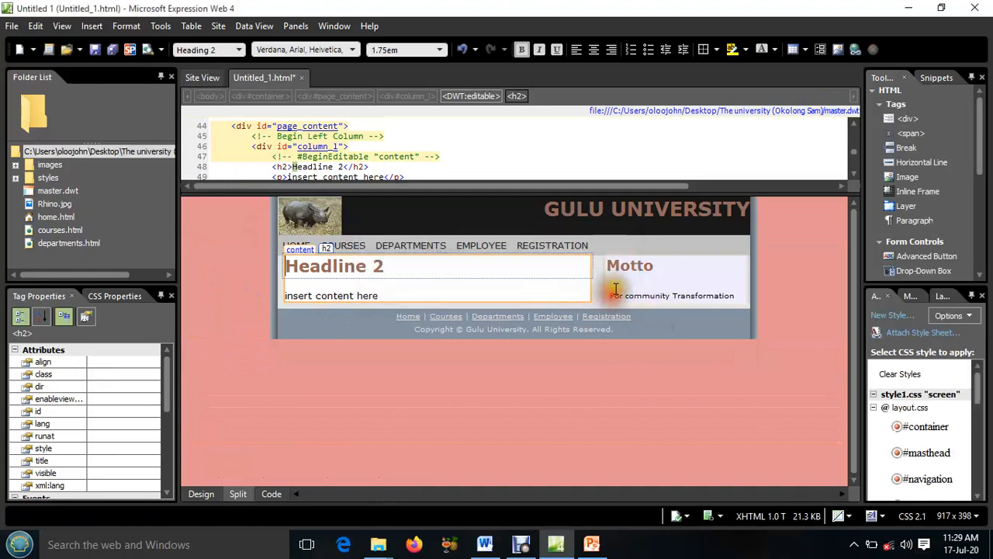
Save the new page as employee.html with the page title EMPLOYEE PAGE, and close it
left_click(115, 49)
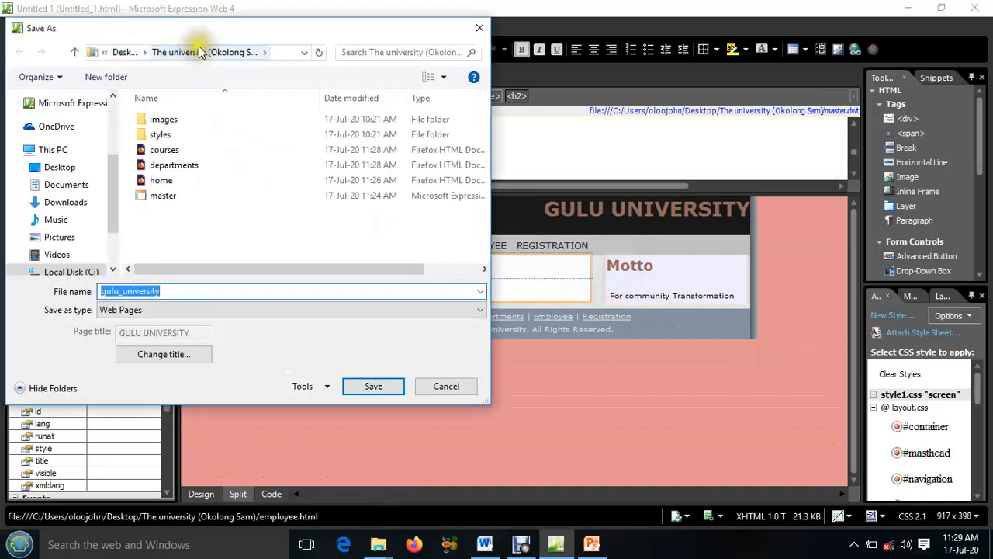
left_click_drag(224, 35, 287, 68)
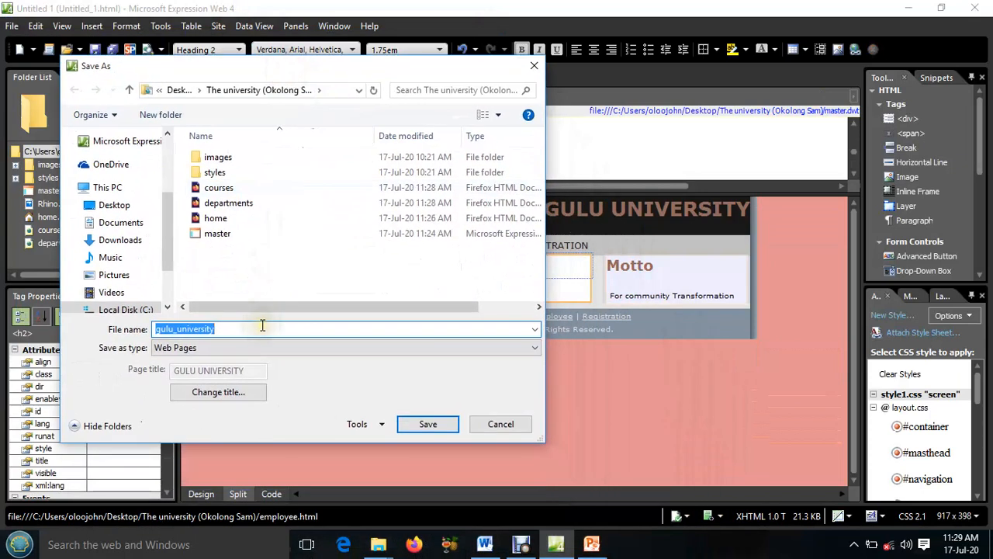
type("emp")
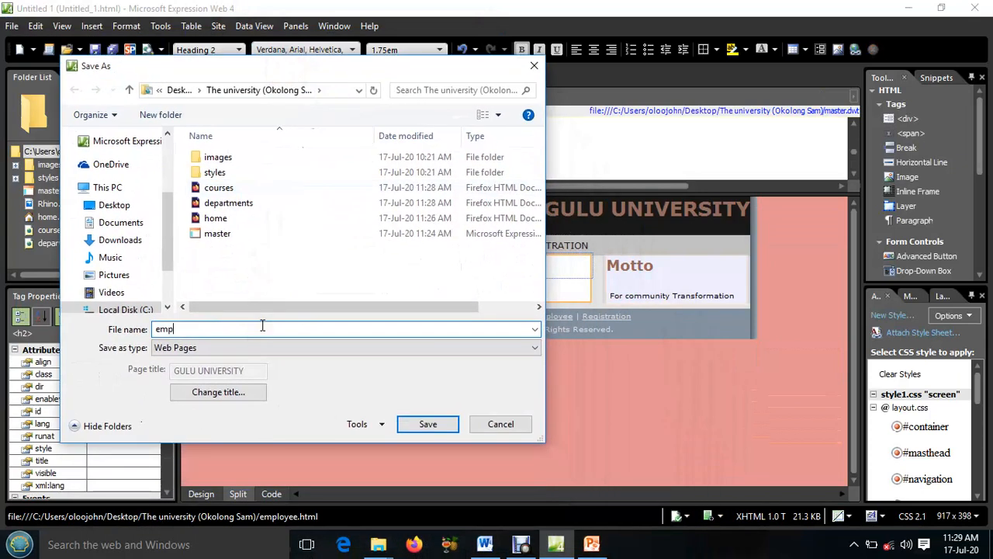
type("loyee.html")
left_click(214, 395)
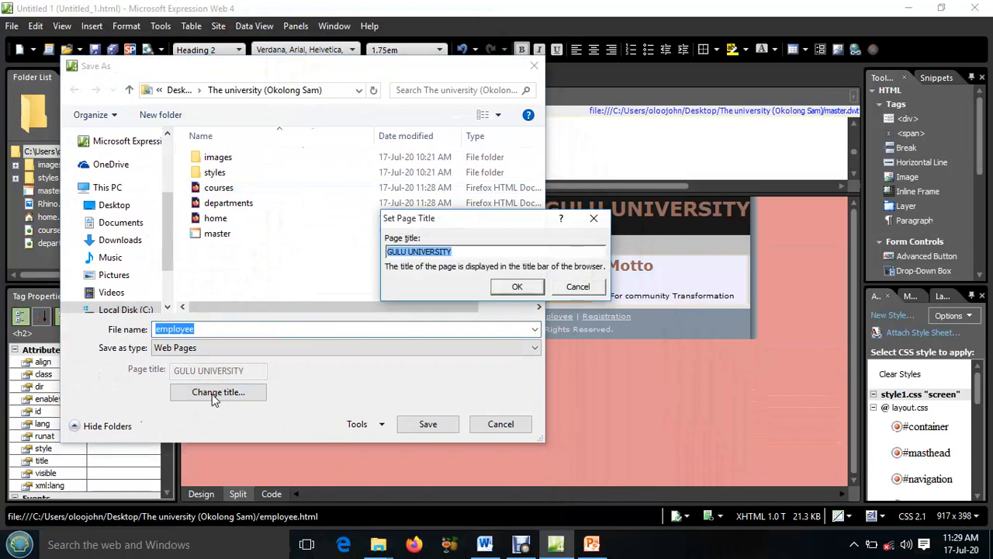
type("EM")
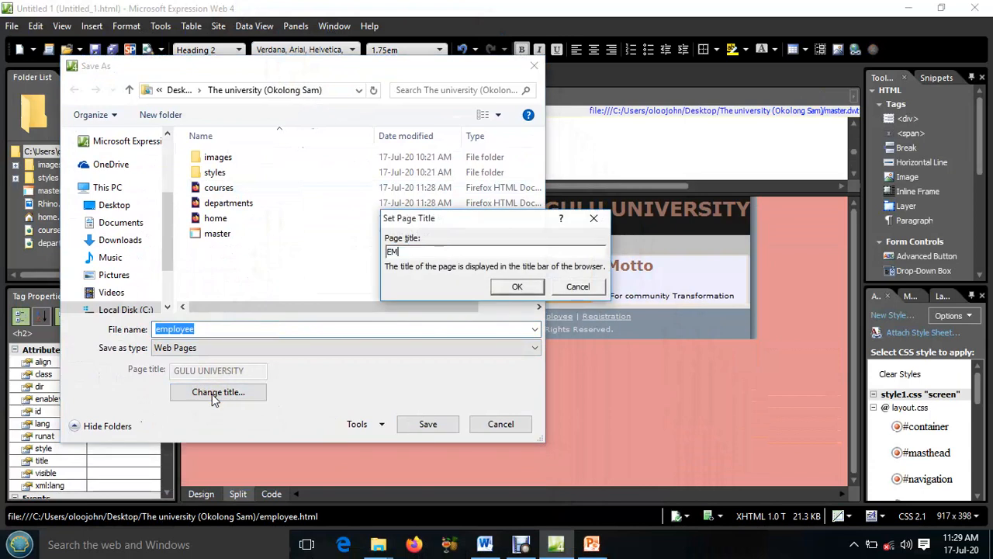
type("PLOYEE PAGE")
left_click(517, 292)
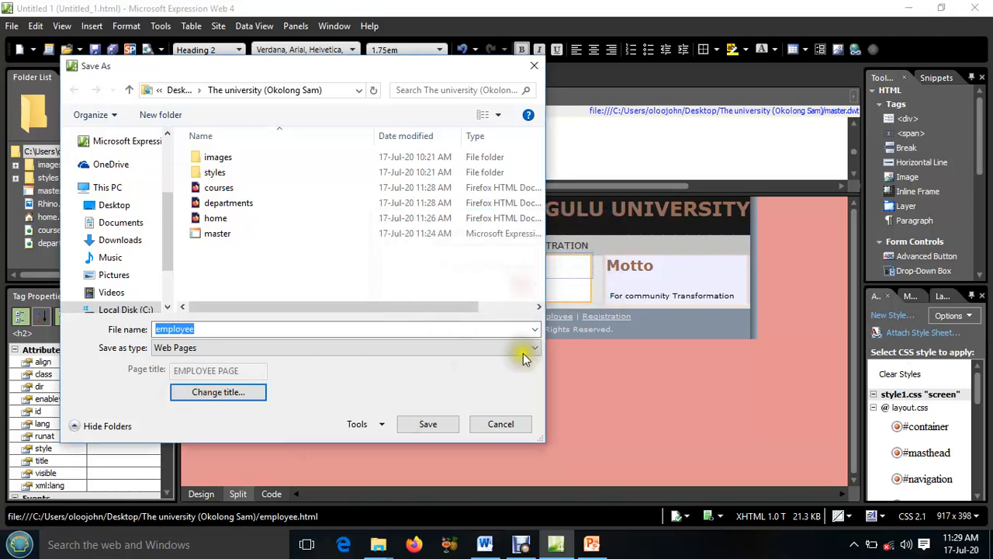
left_click(445, 430)
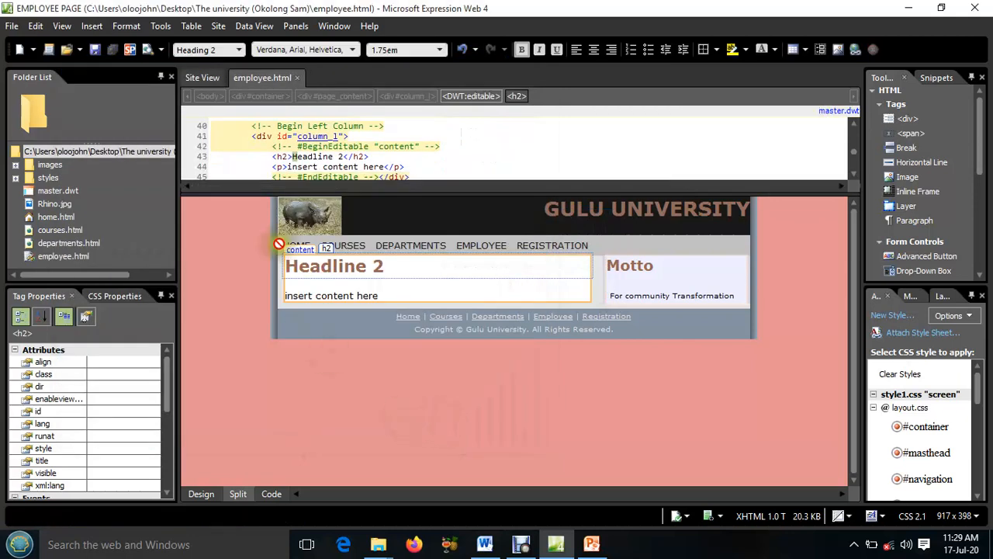
left_click(297, 78)
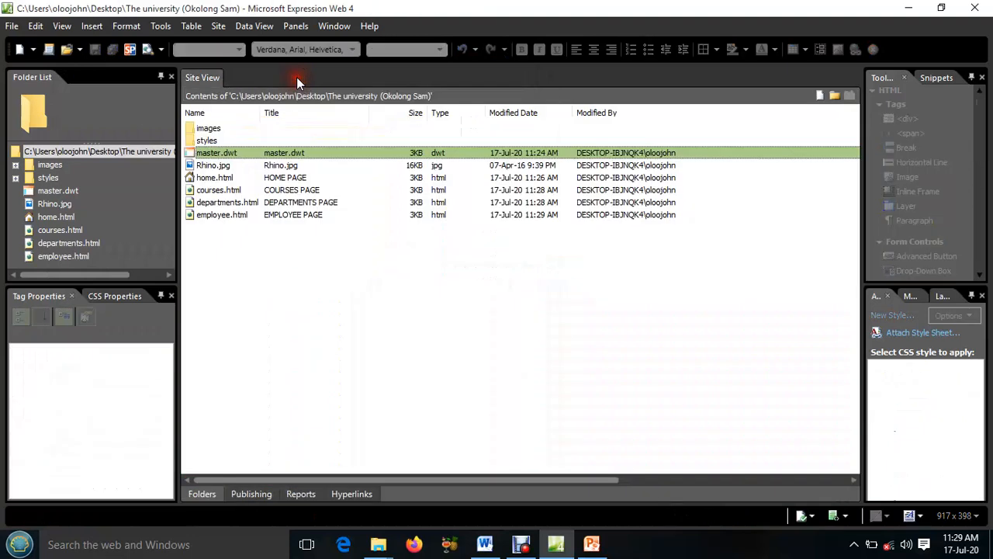
Create a fifth page from the master.dwt dynamic web template and dismiss the update notice
right_click(216, 155)
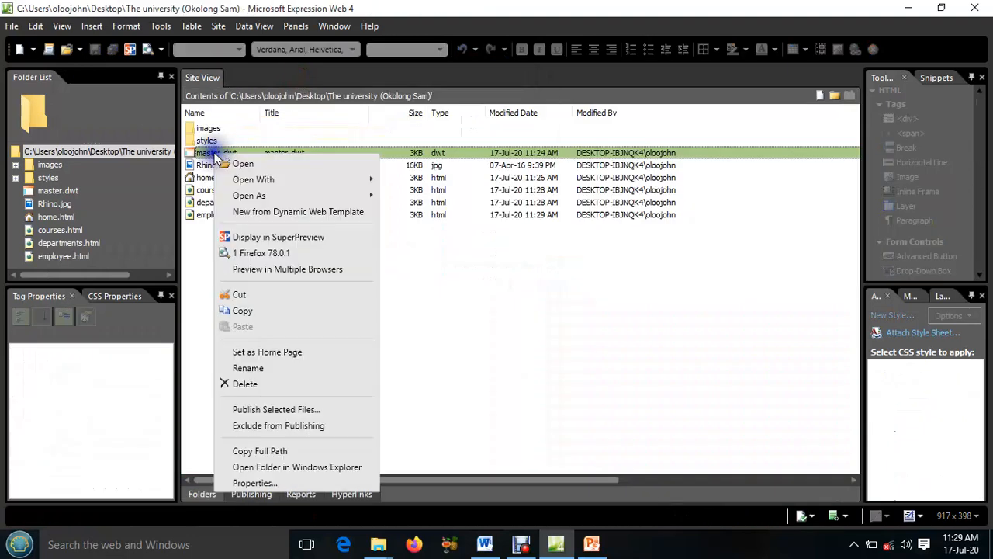
left_click(259, 211)
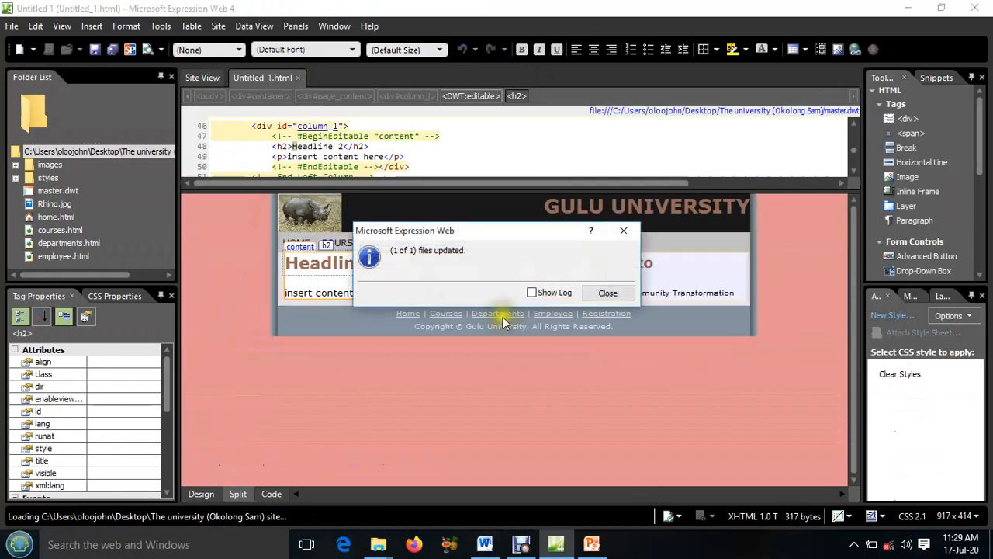
left_click(595, 291)
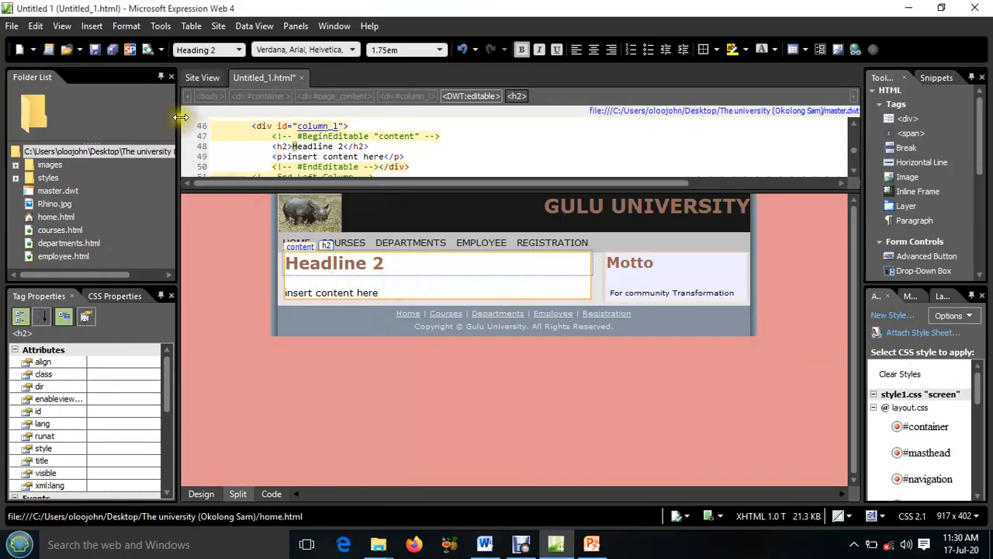
Save the new page as registration.html with the page title REGISTRATION PAGE, and close it
left_click(110, 51)
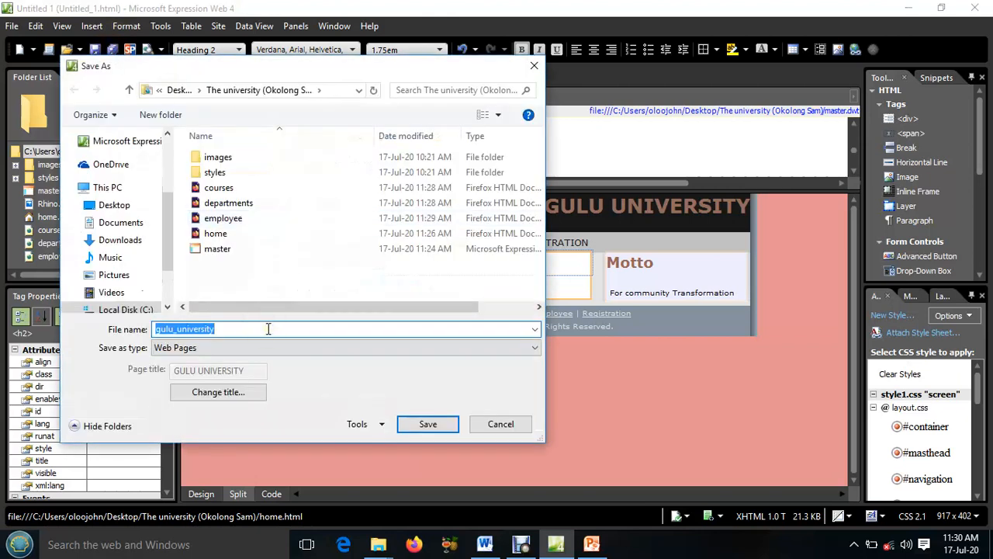
type("registration.")
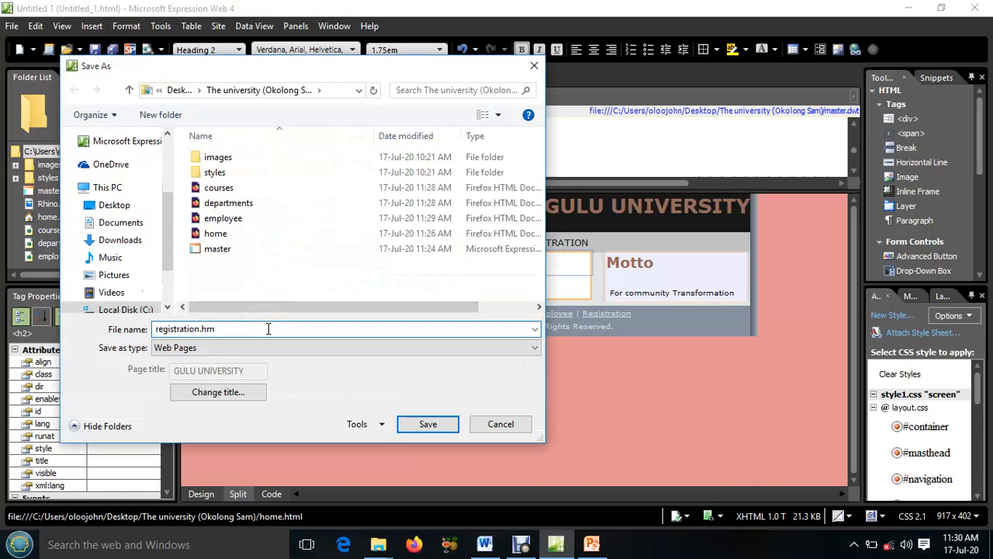
type("html")
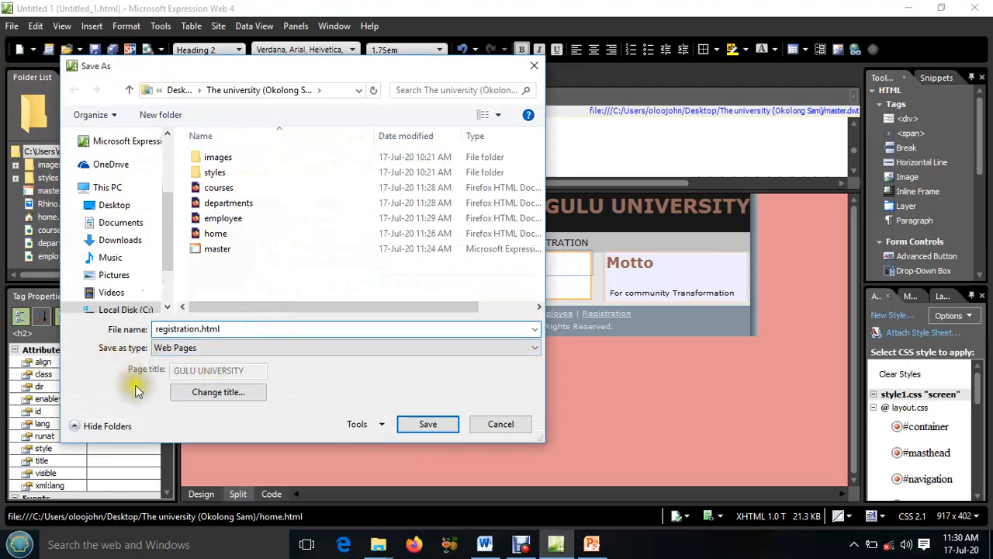
left_click(220, 392)
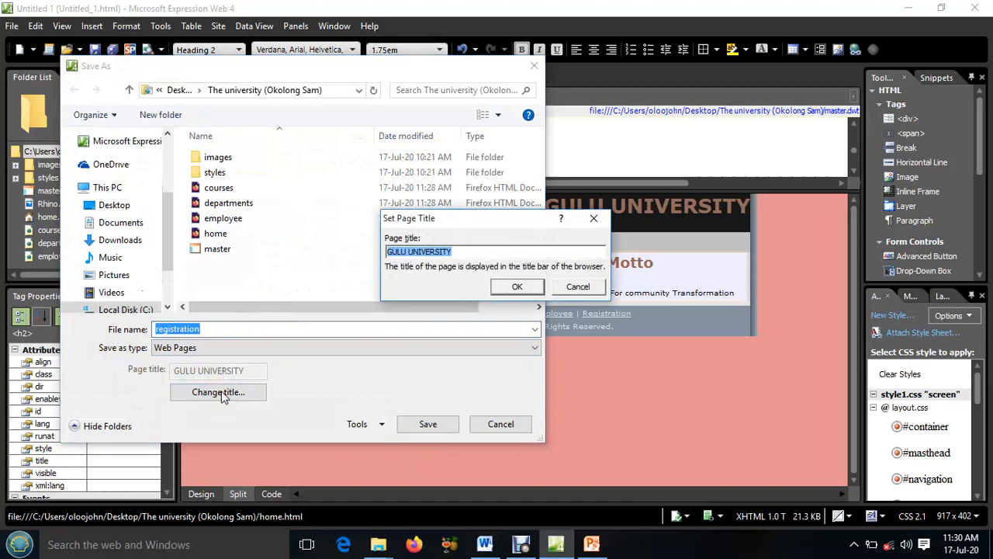
type("REGISTRATION PAGE")
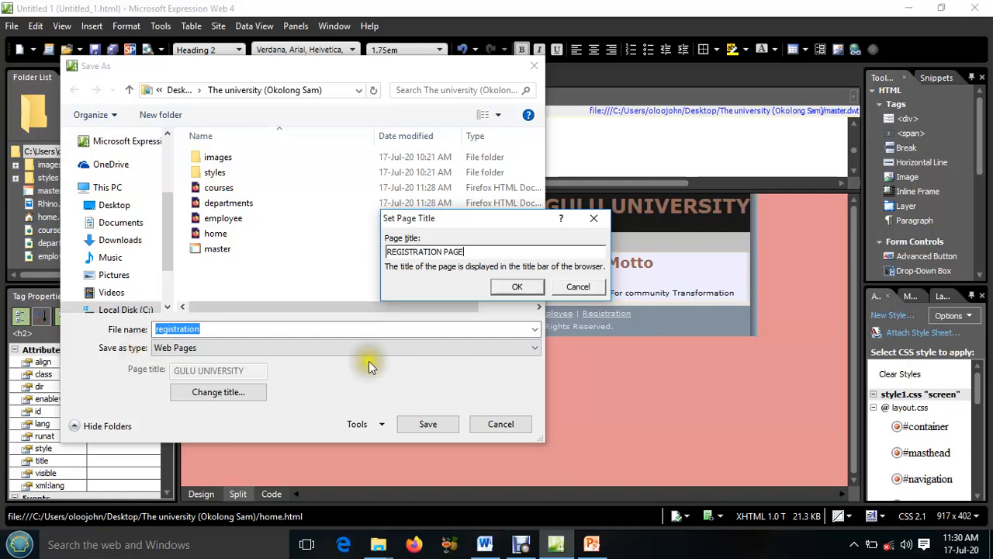
left_click(514, 287)
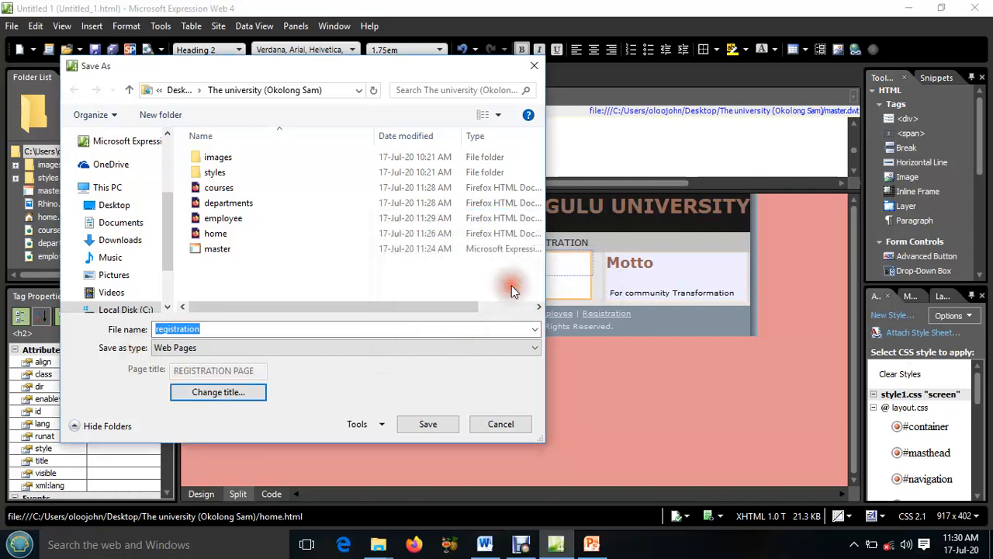
left_click(430, 425)
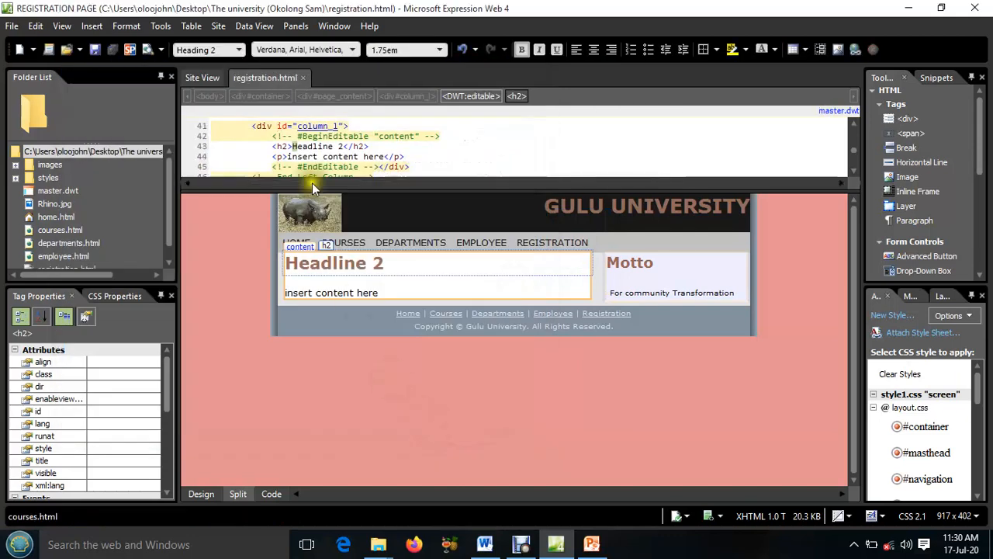
left_click(303, 80)
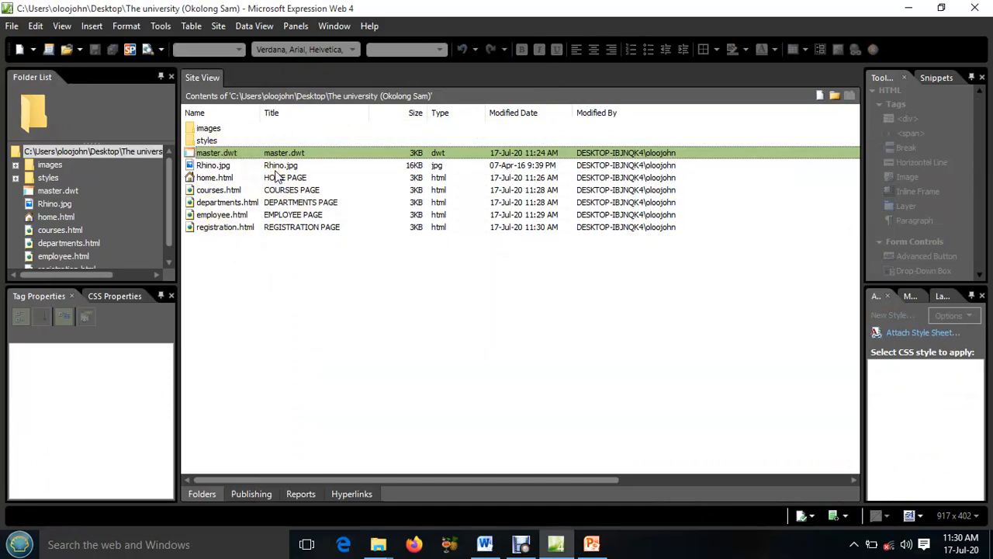
Open master.dwt and compare the link targets in its navigation list code with the page file names in the site folder
scroll(277, 178, "down", 1)
scroll(279, 182, "up", 1)
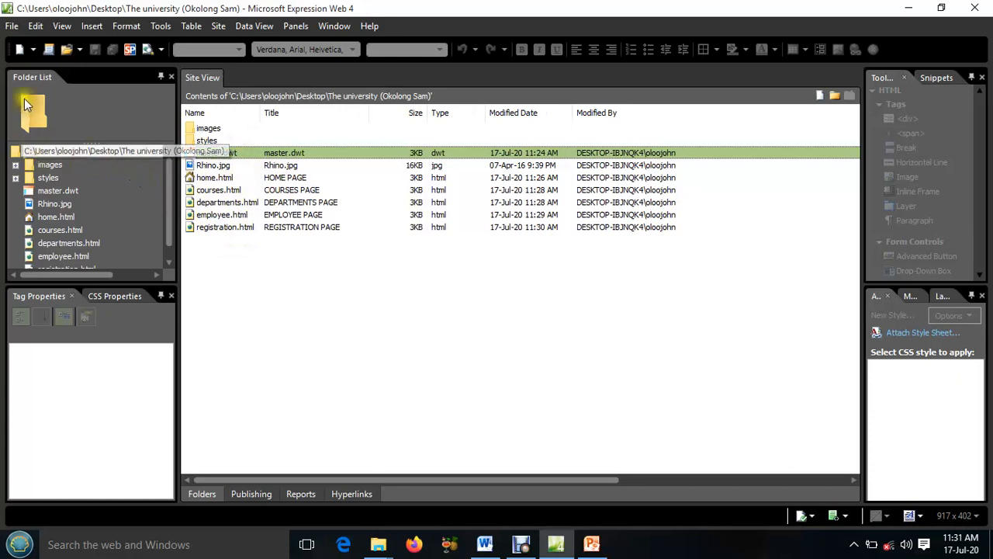
left_click_drag(166, 167, 168, 177)
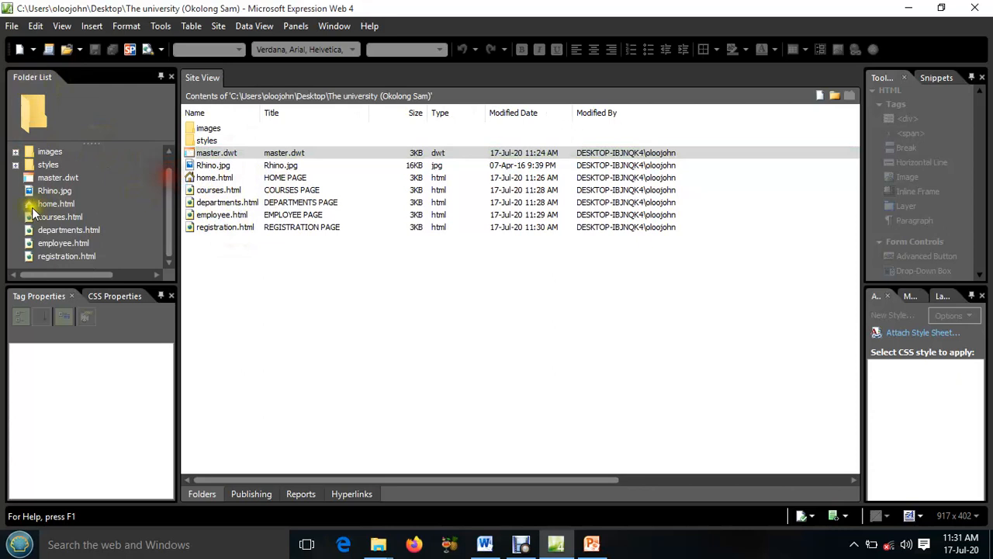
left_click(216, 155)
double_click(215, 154)
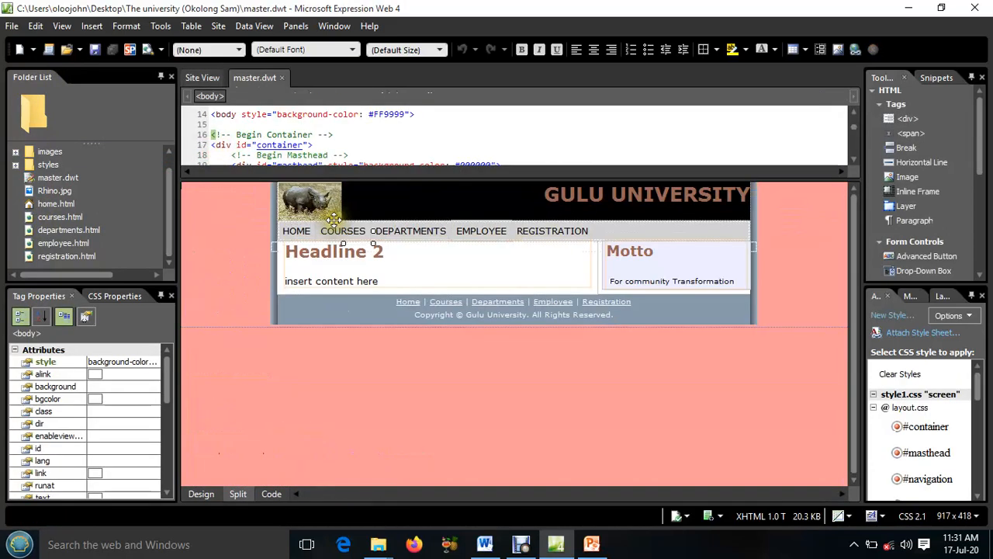
scroll(364, 158, "up", 2)
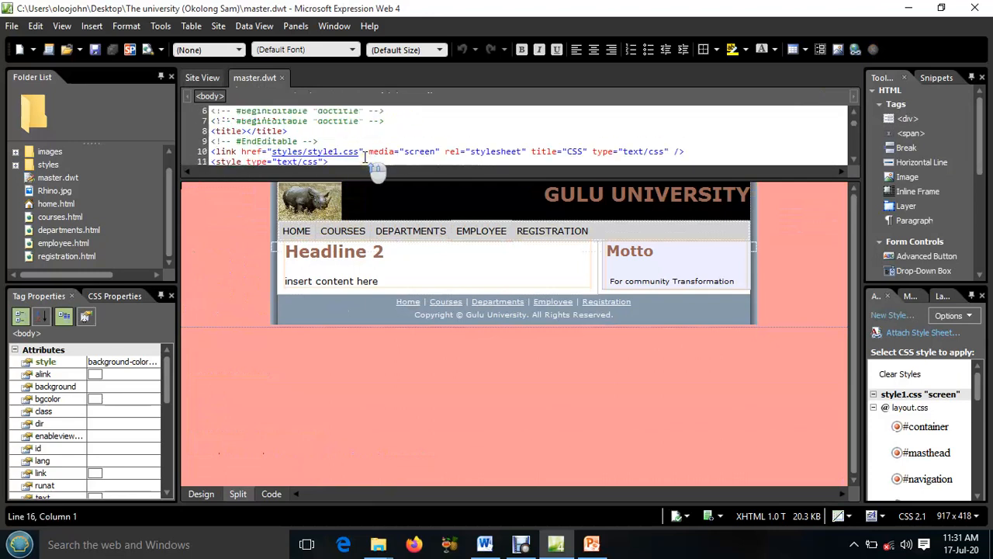
scroll(364, 158, "up", 2)
scroll(365, 158, "up", 1)
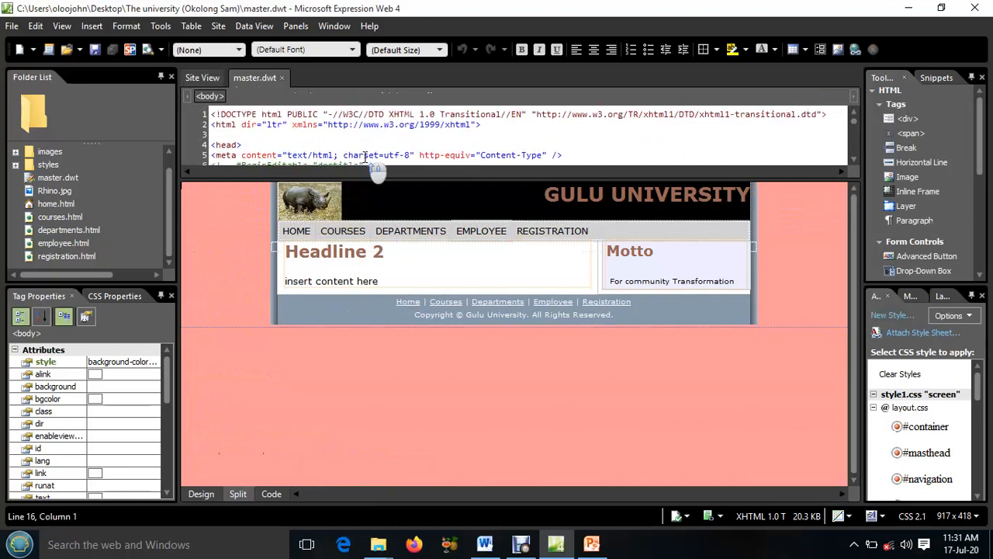
scroll(365, 157, "down", 5)
scroll(365, 157, "down", 5)
scroll(377, 167, "up", 1)
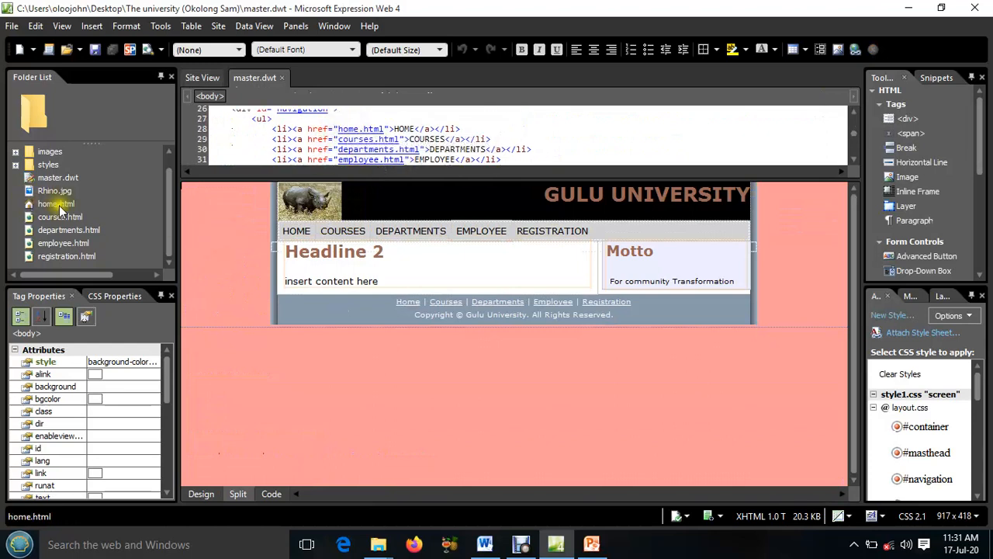
left_click_drag(46, 242, 341, 149)
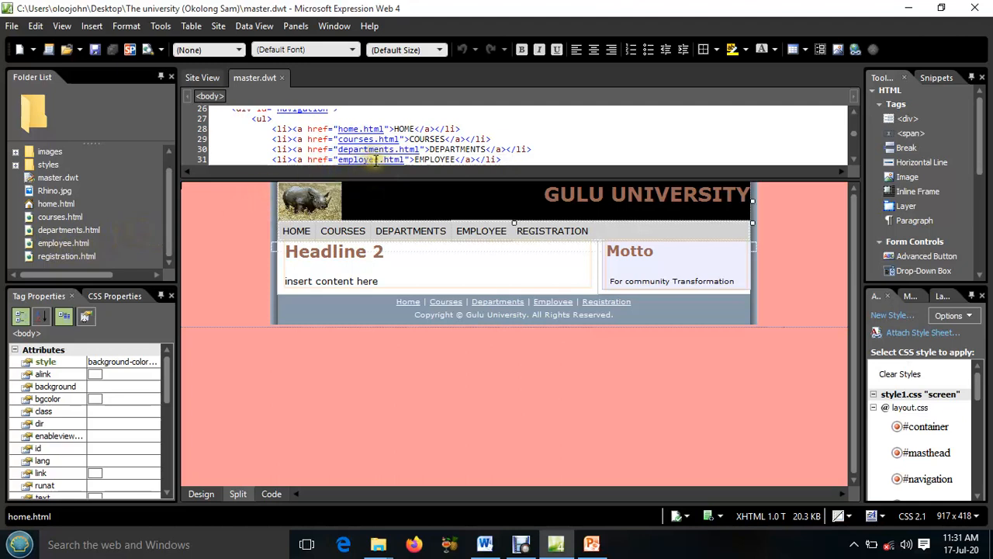
scroll(377, 159, "down", 1)
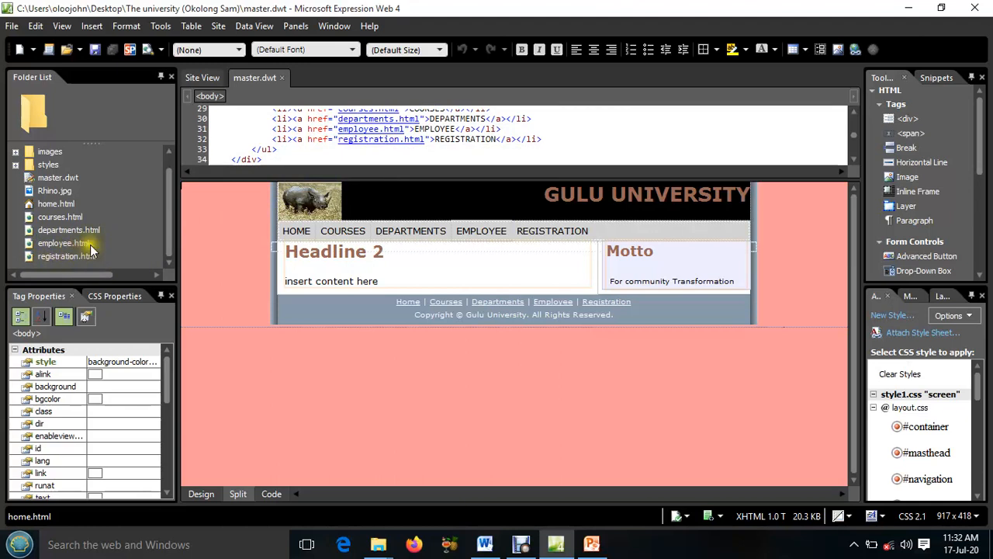
Rename the registration page file with the same name, registration.html, and close master.dwt
right_click(52, 256)
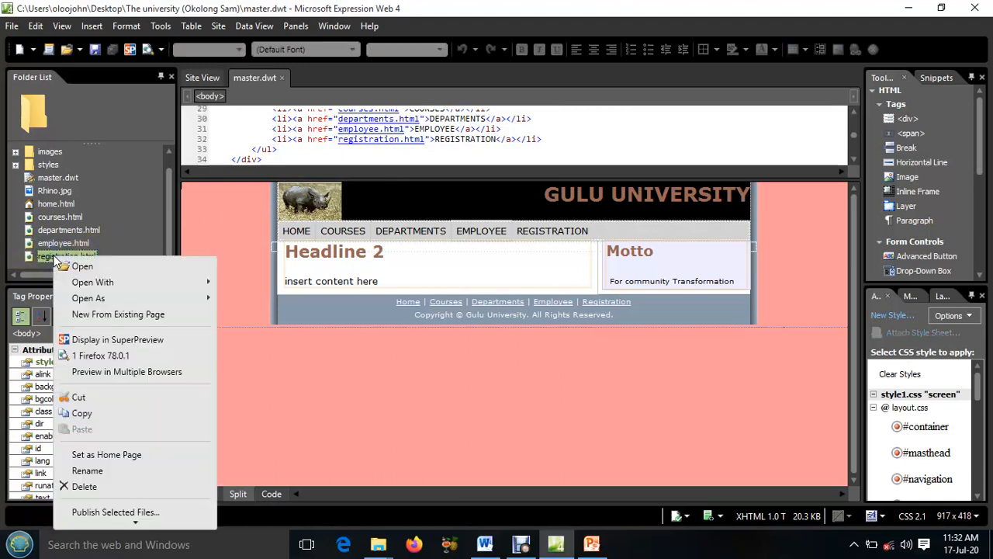
left_click(96, 466)
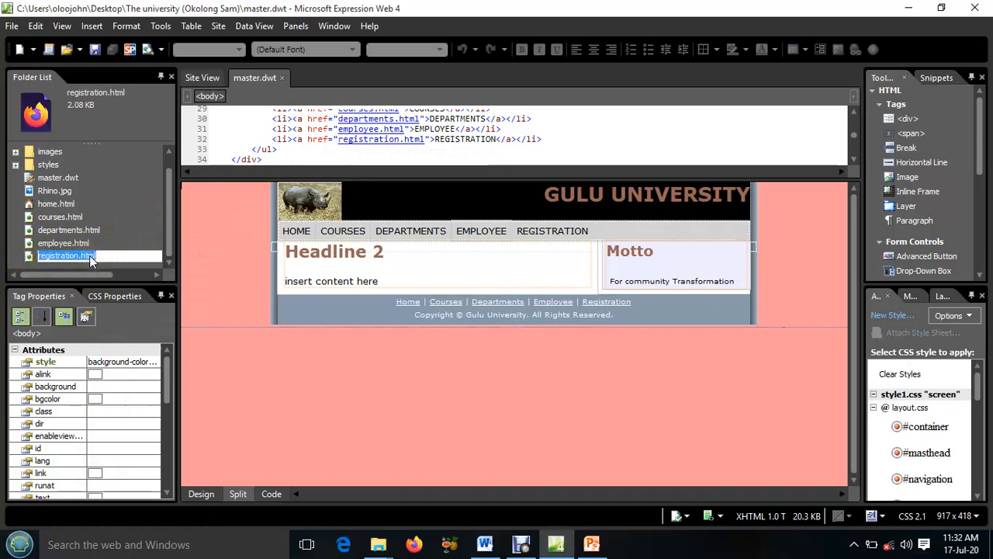
type("registration.h")
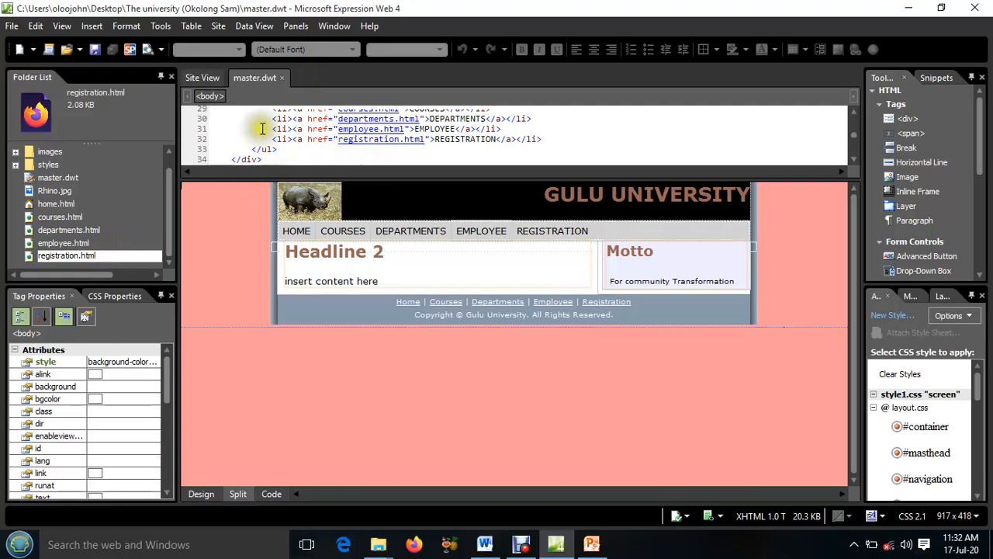
left_click(282, 78)
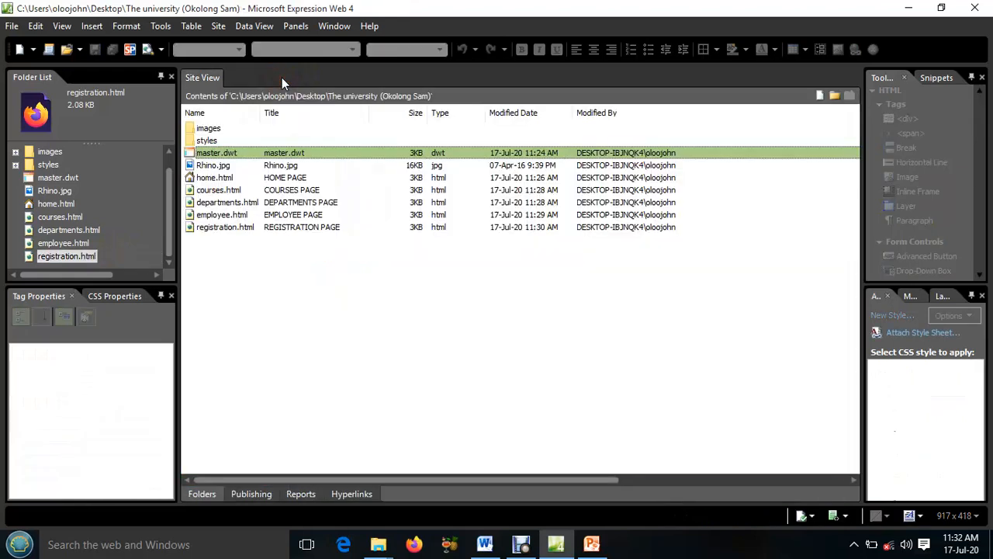